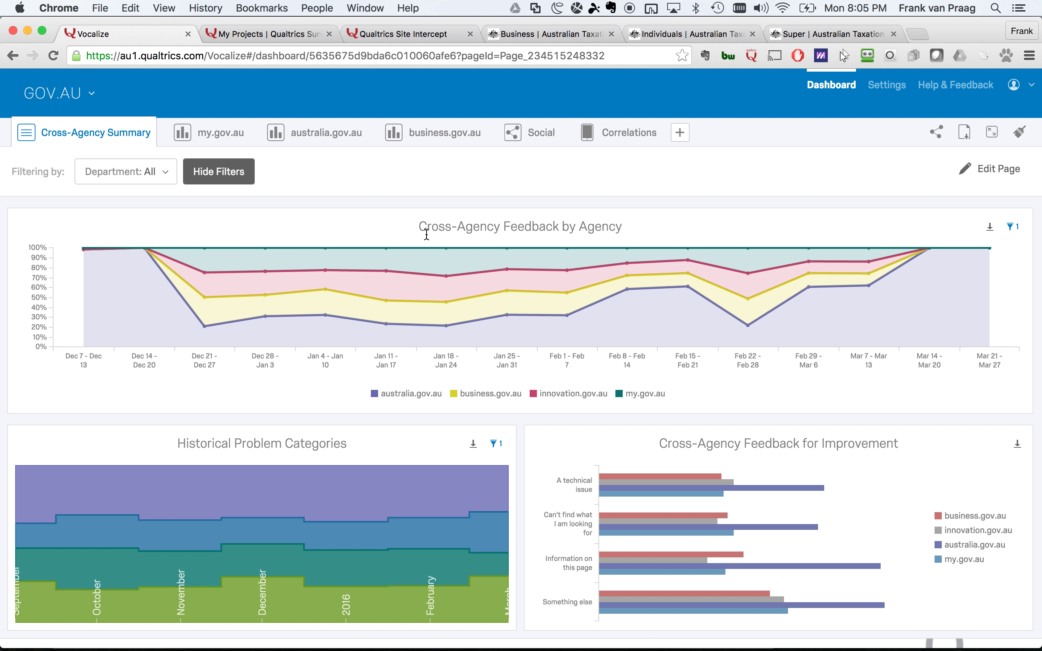
# Hide and restore innovation.gov.au in the Cross-Agency Feedback by Agency chart and business.gov.au in the Cross-Agency Feedback for Improvement chart
pyautogui.moveTo(450, 301)
pyautogui.moveTo(713, 323)
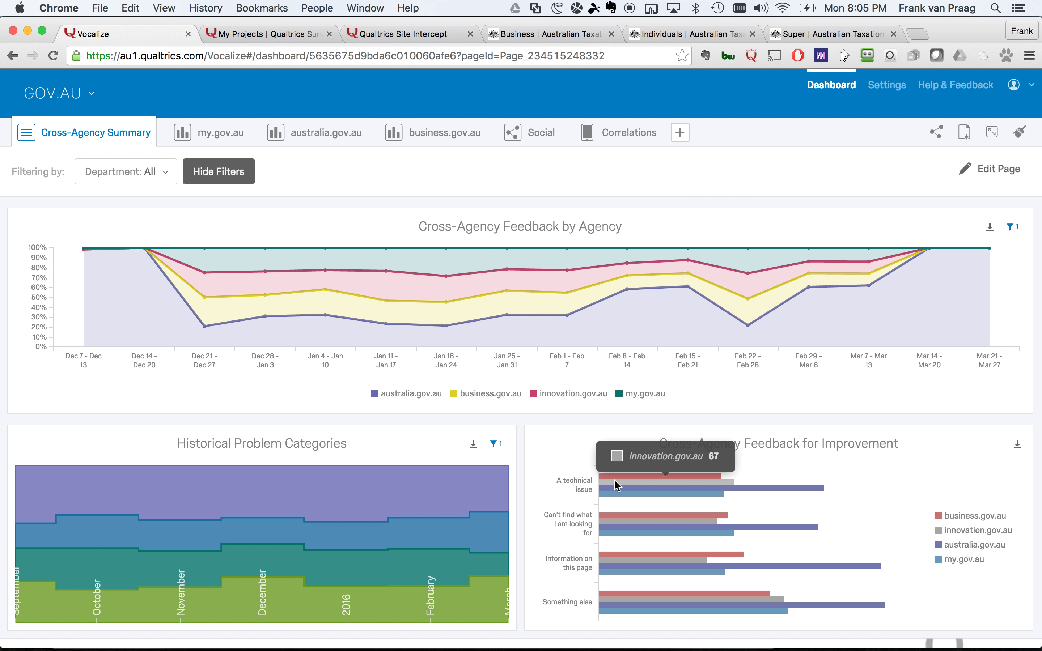
pyautogui.click(557, 399)
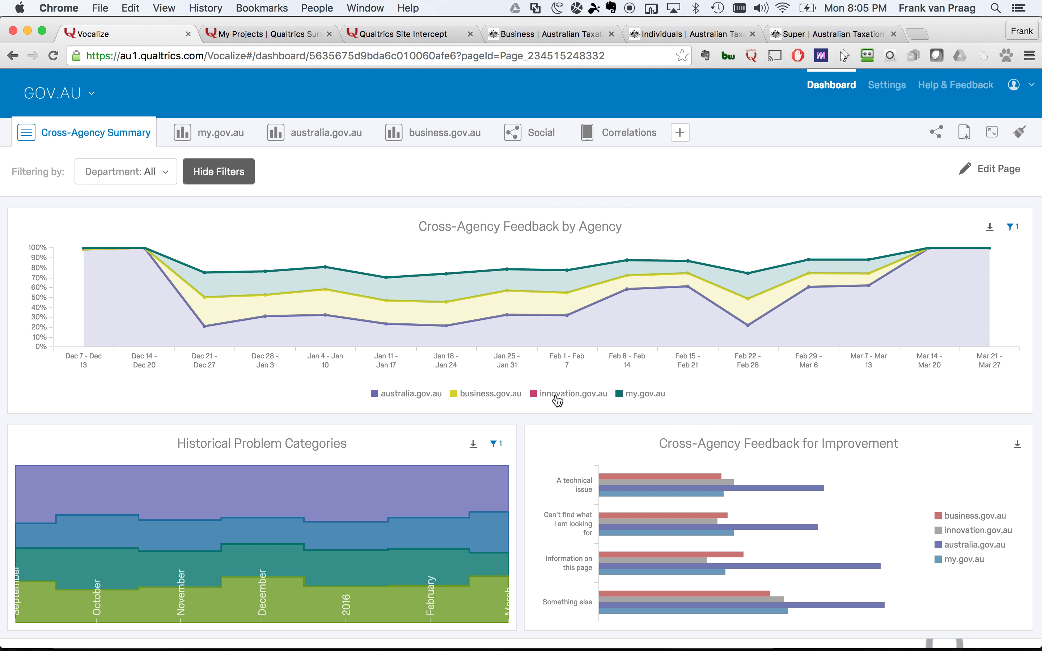
pyautogui.click(557, 398)
pyautogui.click(953, 518)
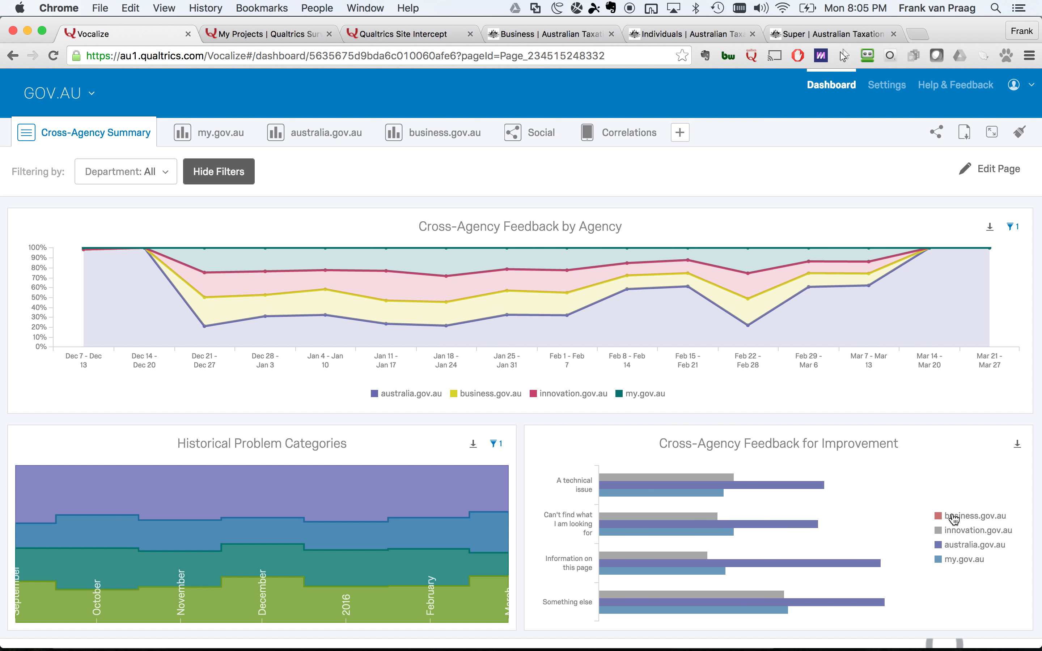
pyautogui.click(954, 518)
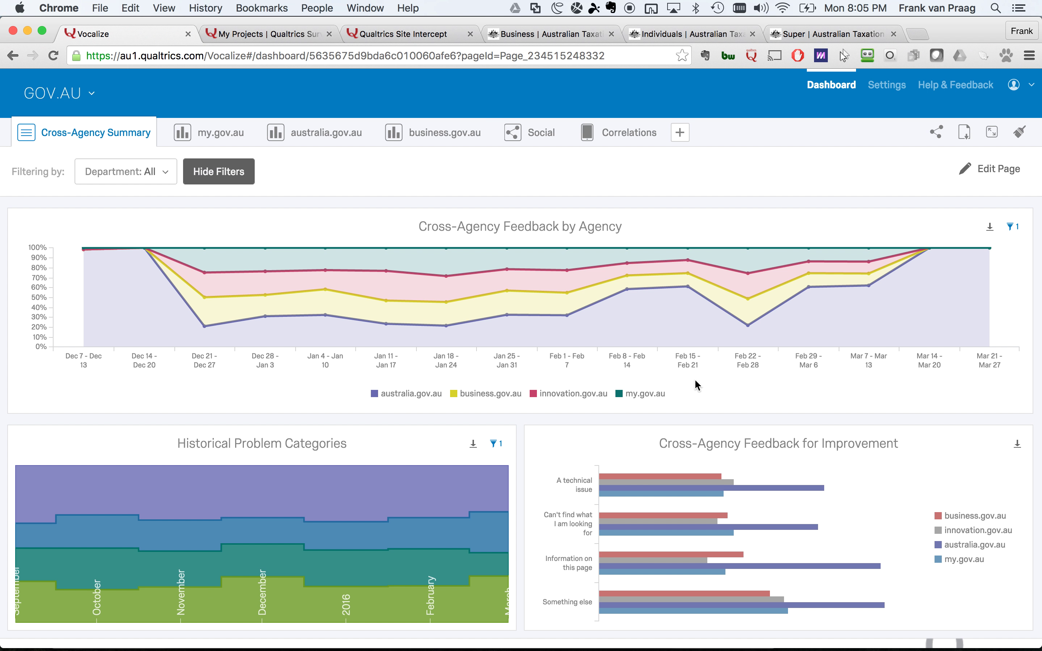
# View the my.gov.au dashboard page with its feedback chart and keyword clouds
pyautogui.click(210, 133)
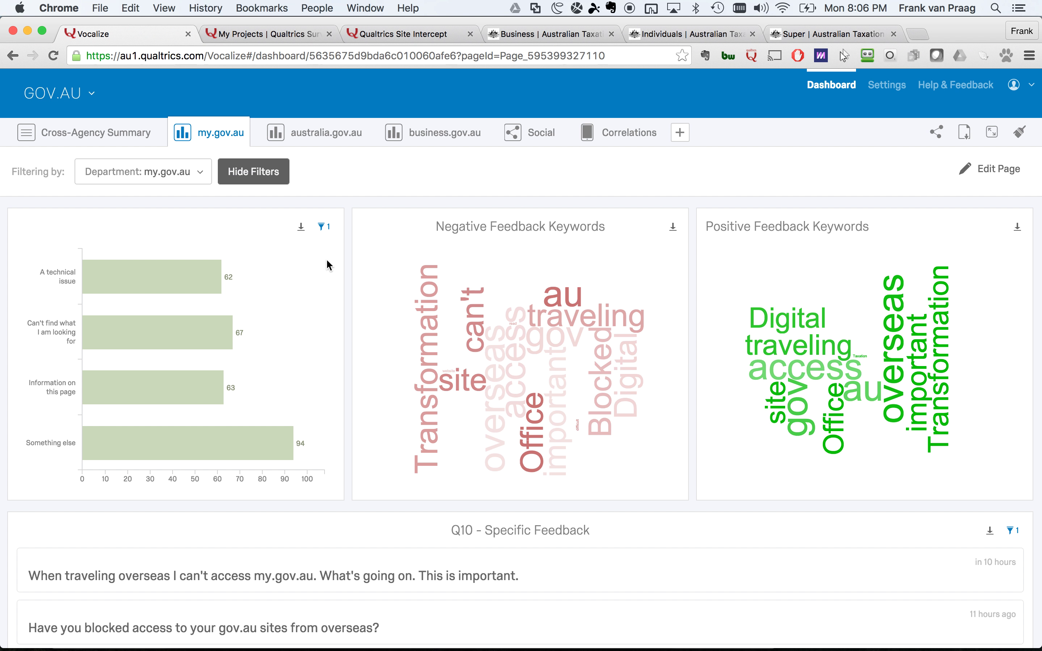
# Add a new page to the dashboard and title it Hello
pyautogui.click(680, 134)
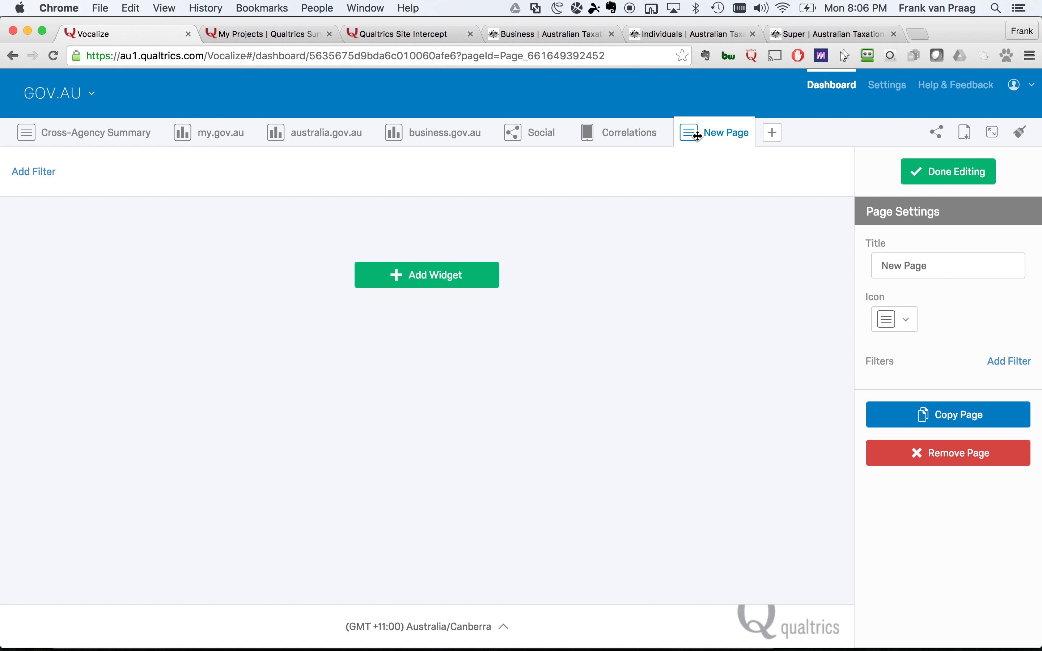
pyautogui.tripleClick(894, 263)
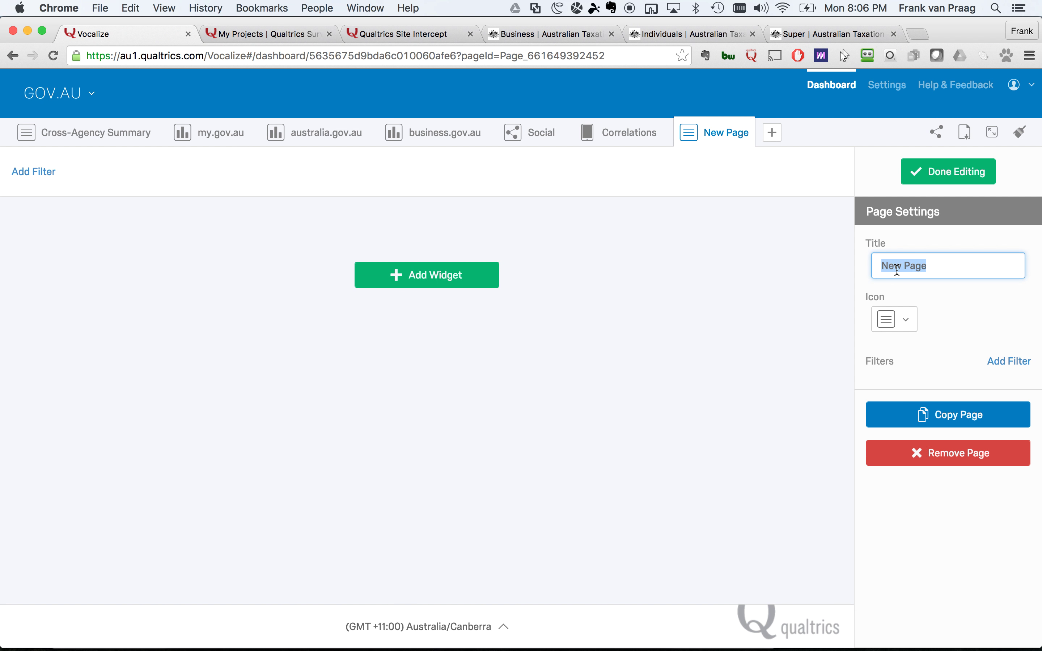
pyautogui.write('Hello')
pyautogui.click(565, 275)
# Add a pie chart widget to the Hello page with Department as its dimension
pyautogui.click(465, 274)
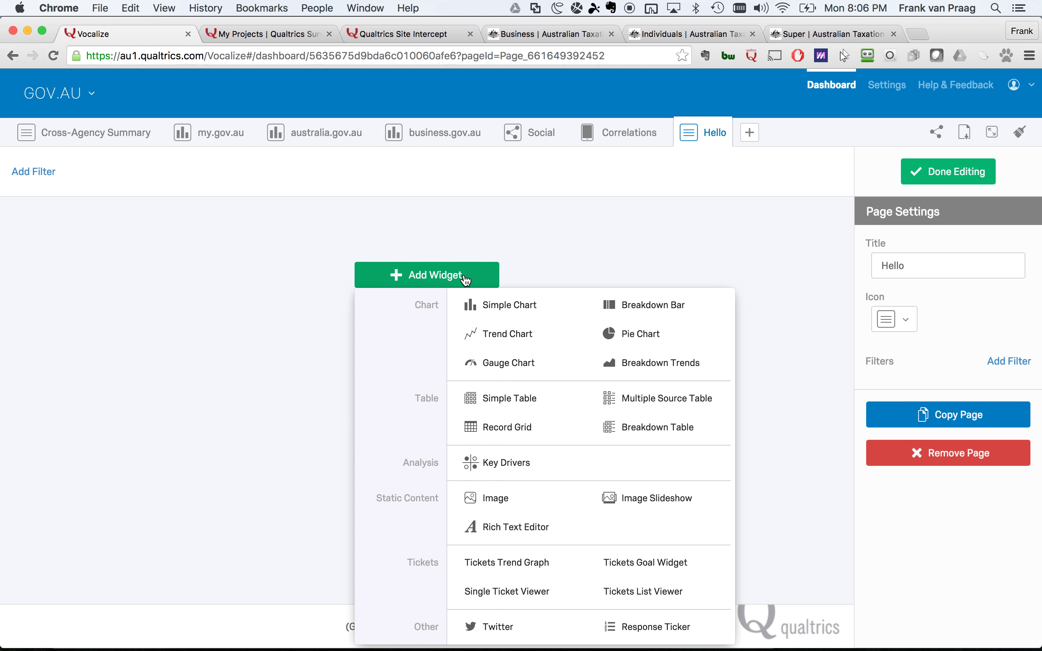
pyautogui.click(624, 334)
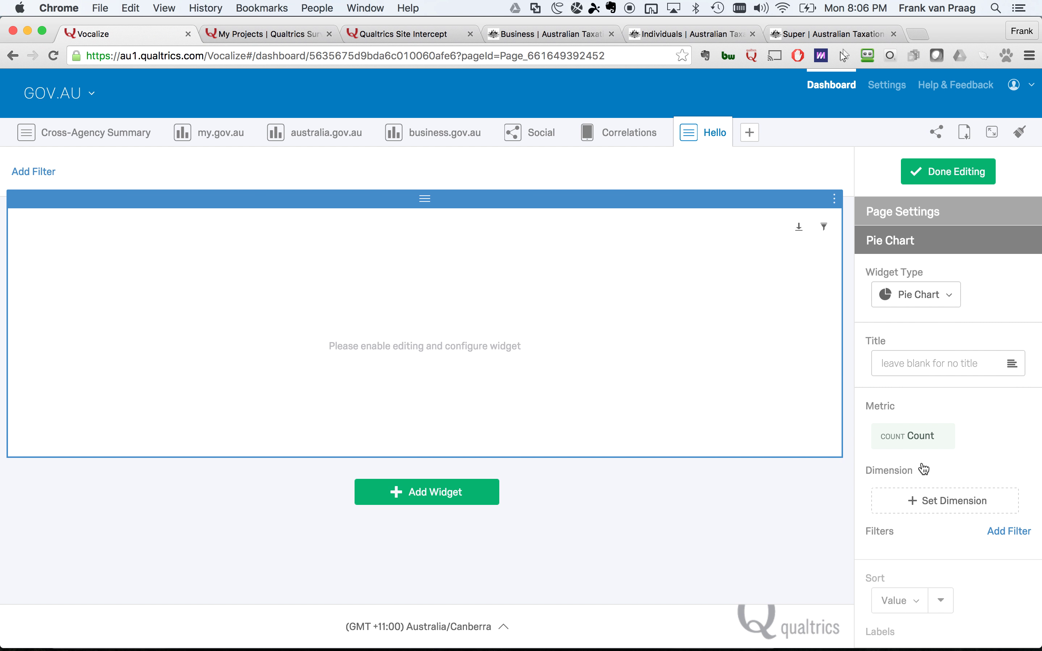
pyautogui.click(922, 500)
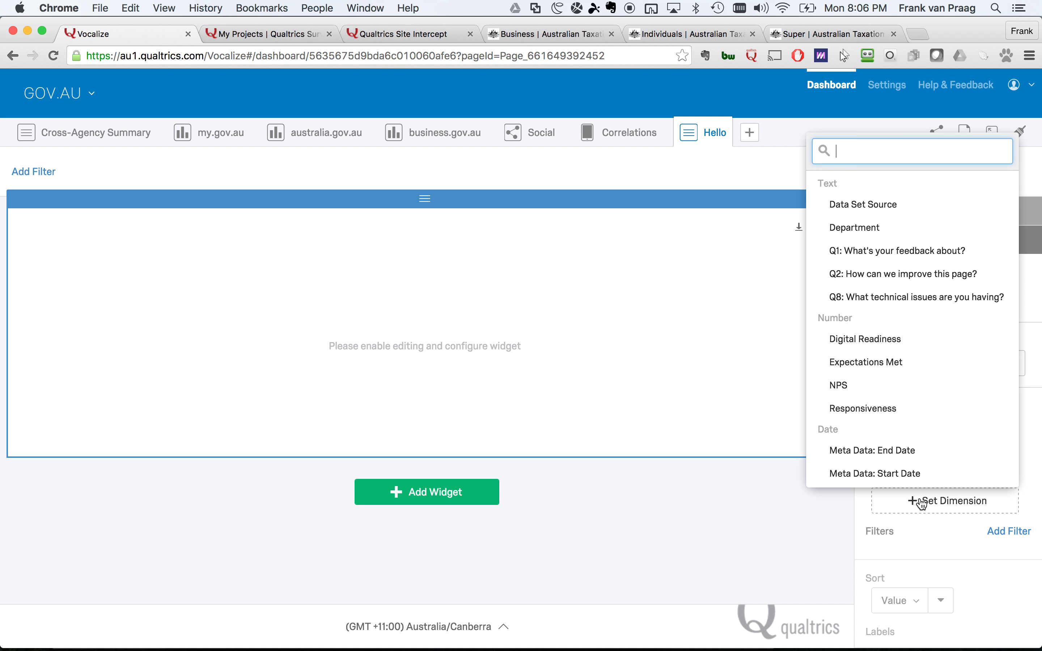
pyautogui.click(892, 228)
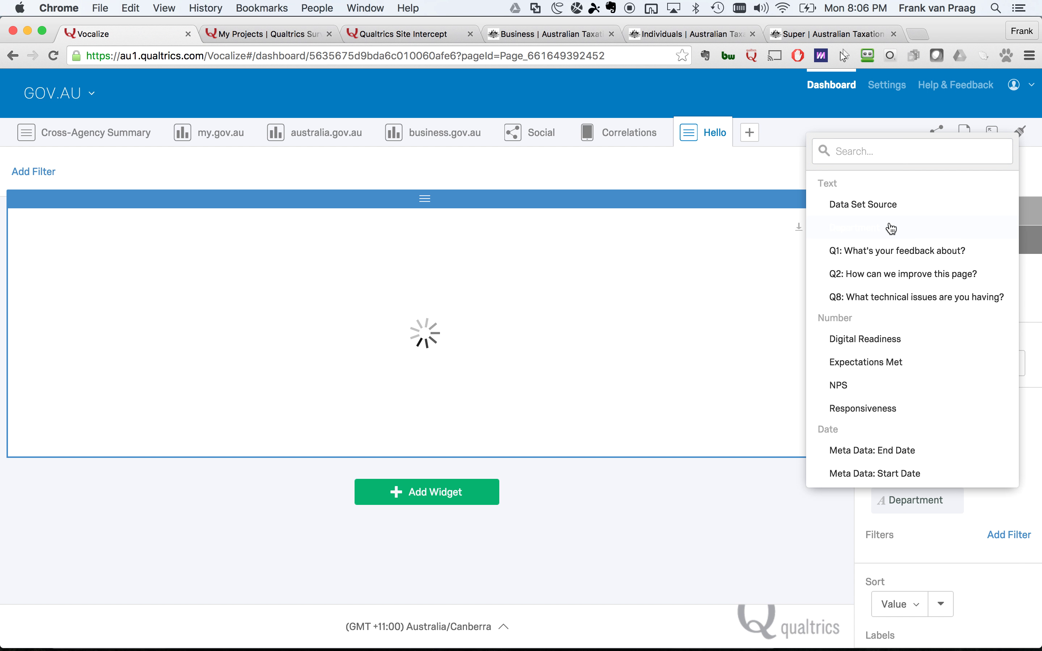
# Narrow the pie chart widget to about one third of the page width
pyautogui.moveTo(463, 391)
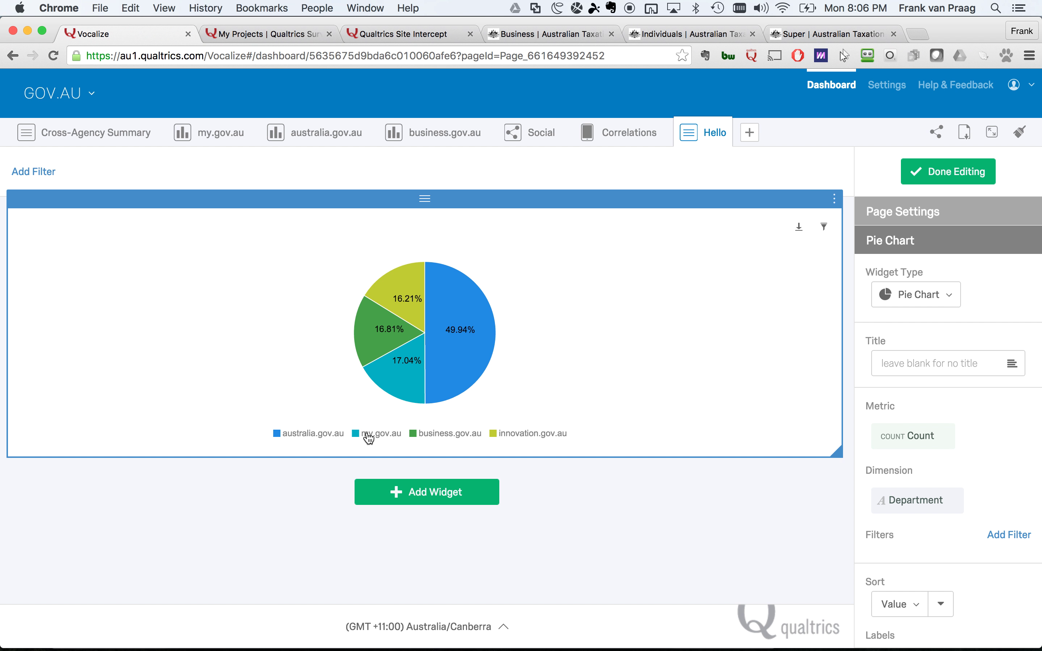
pyautogui.moveTo(410, 380)
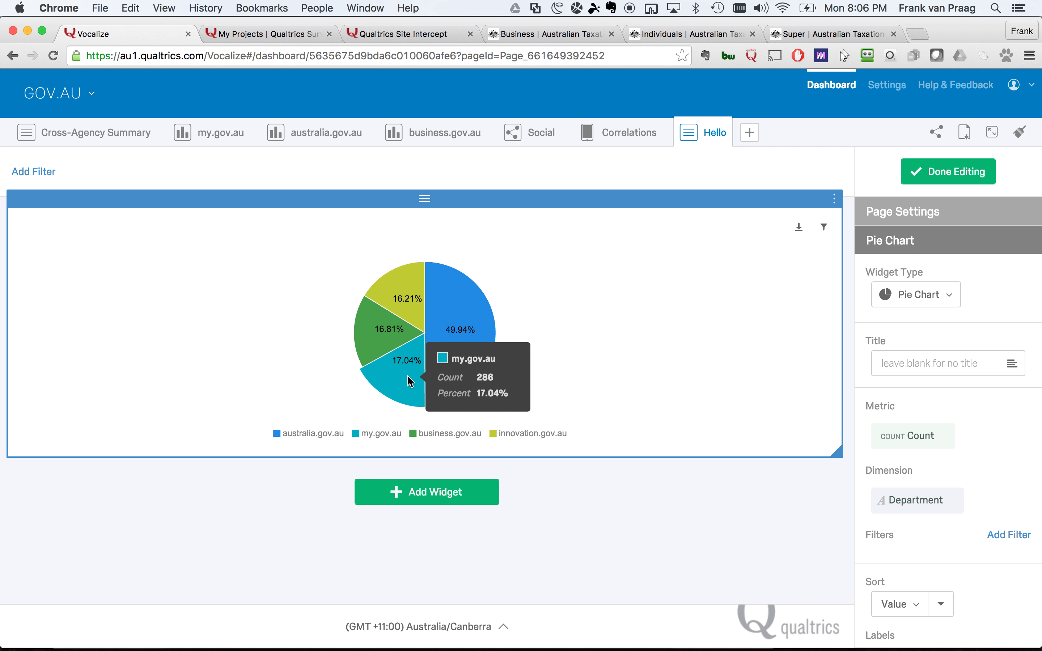
pyautogui.moveTo(472, 366)
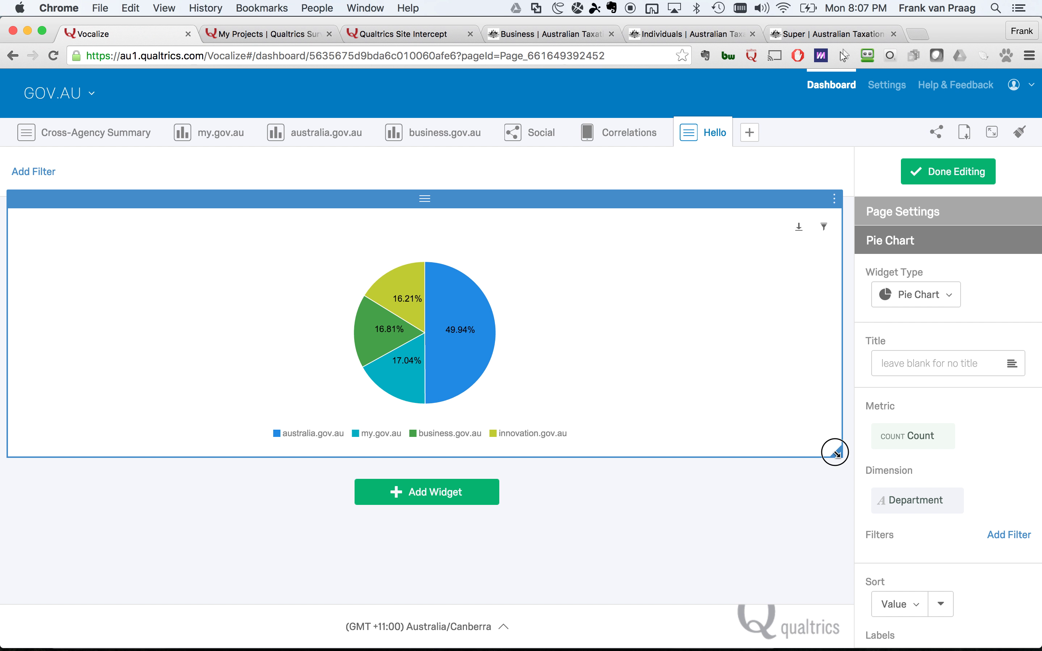
pyautogui.moveTo(836, 452); pyautogui.dragTo(277, 452)
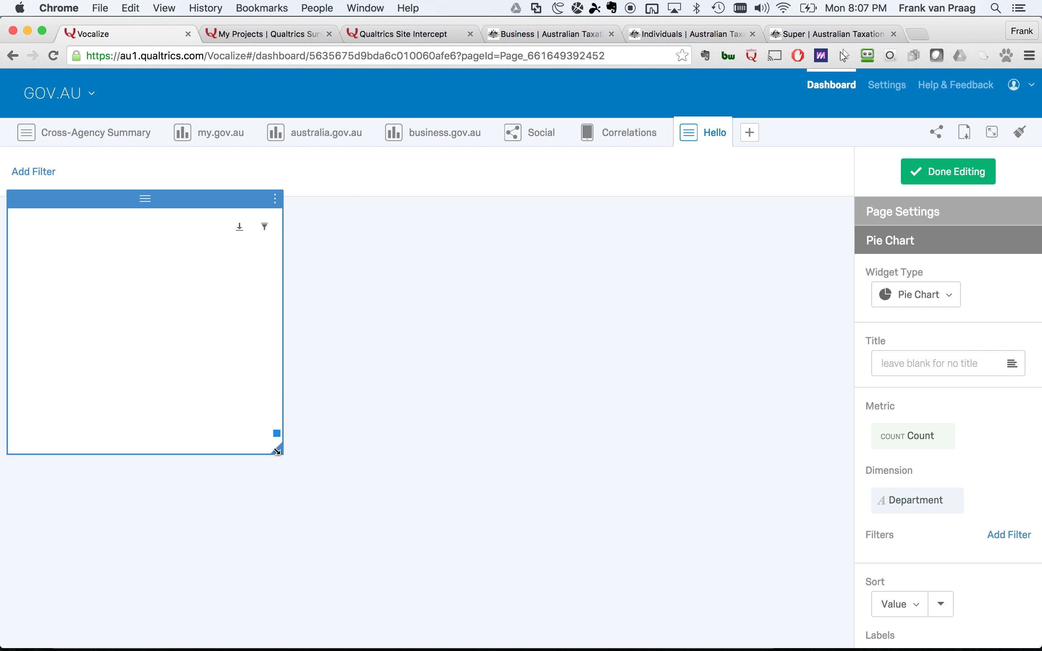
# Add a simple chart widget with the Count metric, Department as rows and Meta Data: End Date as columns
pyautogui.click(414, 496)
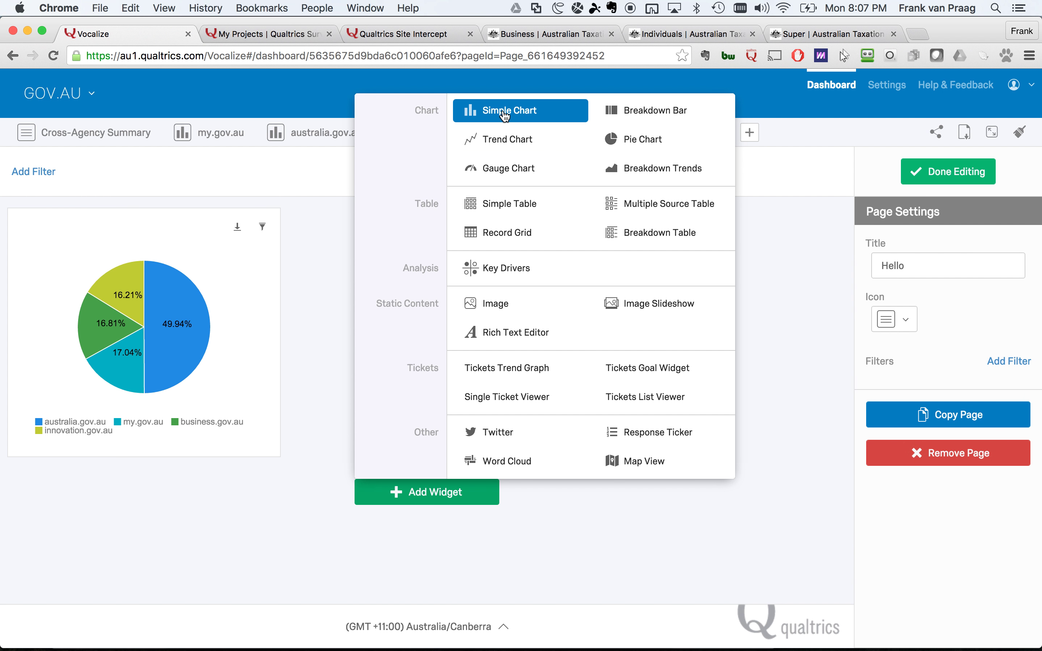
pyautogui.click(506, 115)
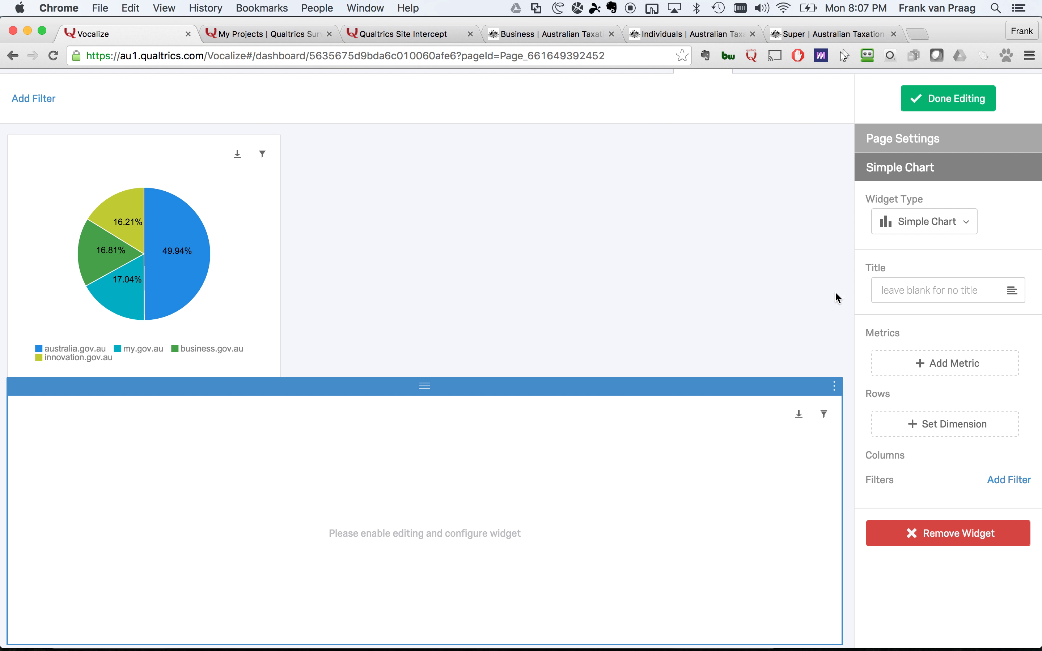
pyautogui.click(914, 364)
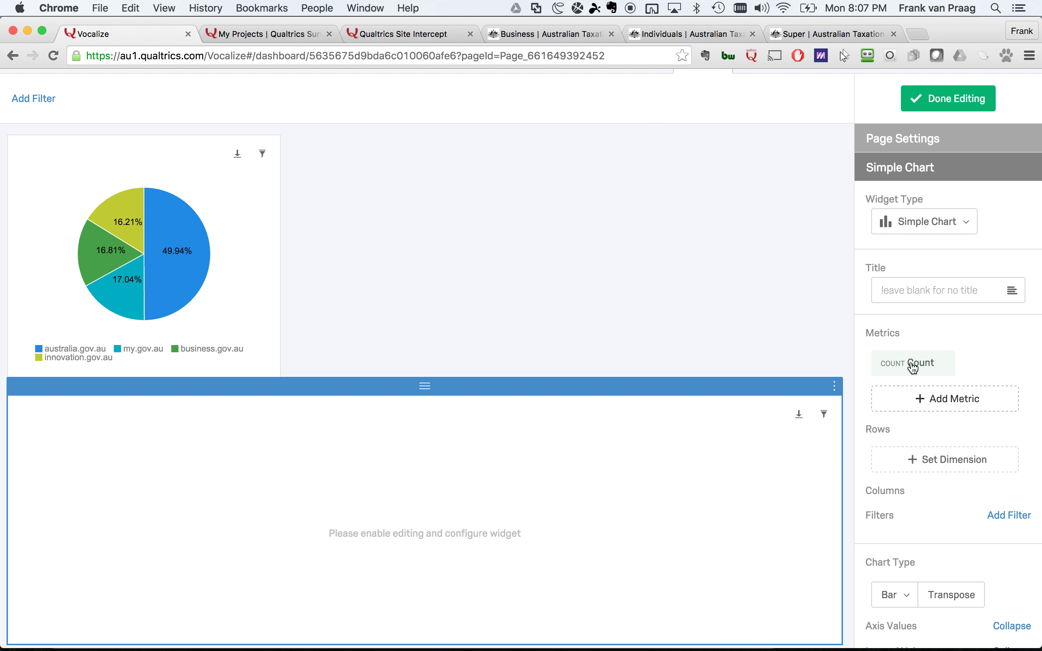
pyautogui.click(902, 461)
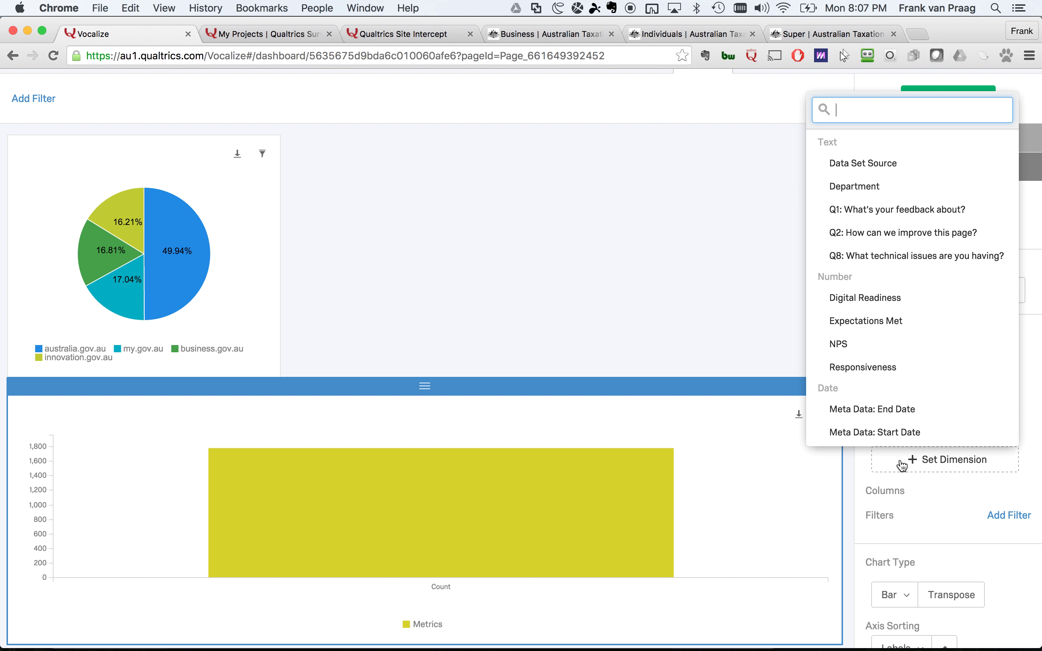
pyautogui.click(866, 190)
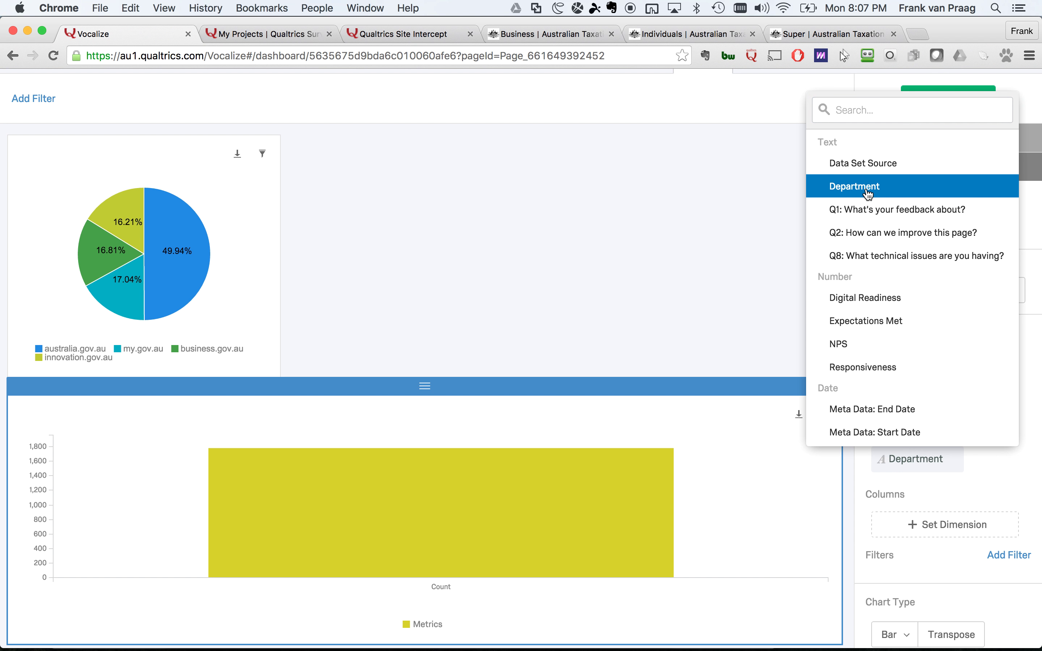
pyautogui.click(904, 525)
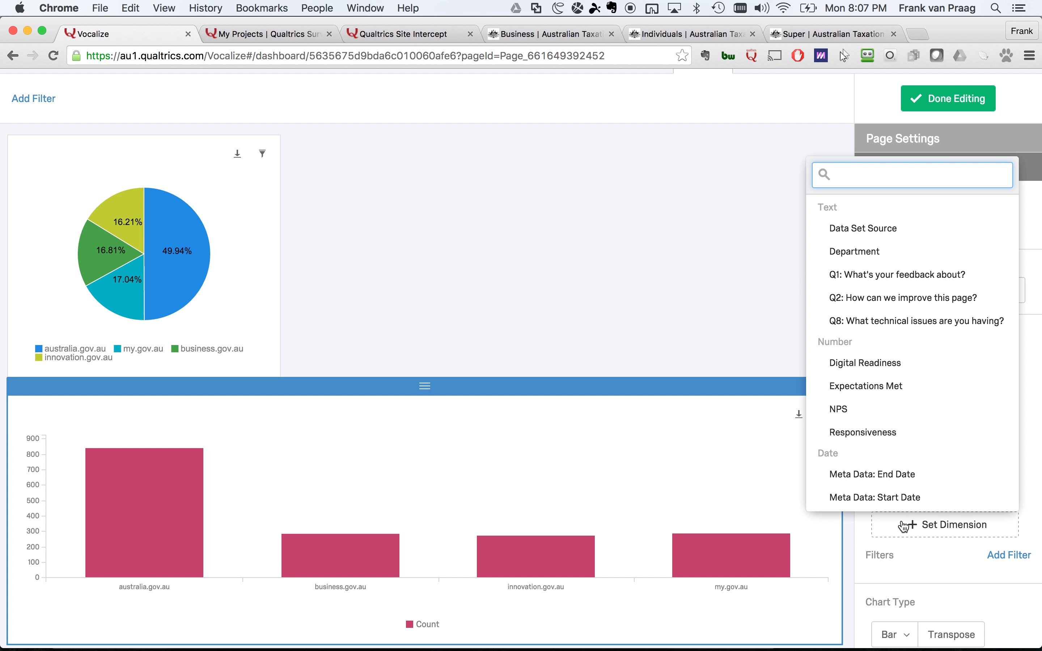
pyautogui.click(895, 539)
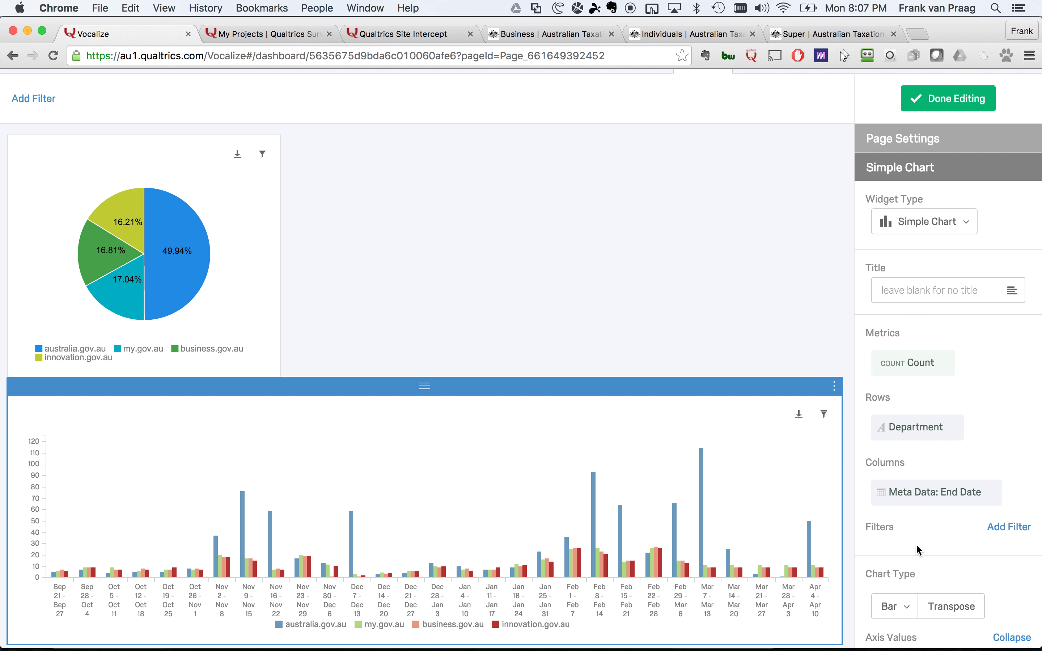
# Change the simple chart's type to Area and make it both stacked and normalized
pyautogui.scroll(-5, 915, 544)
pyautogui.click(909, 472)
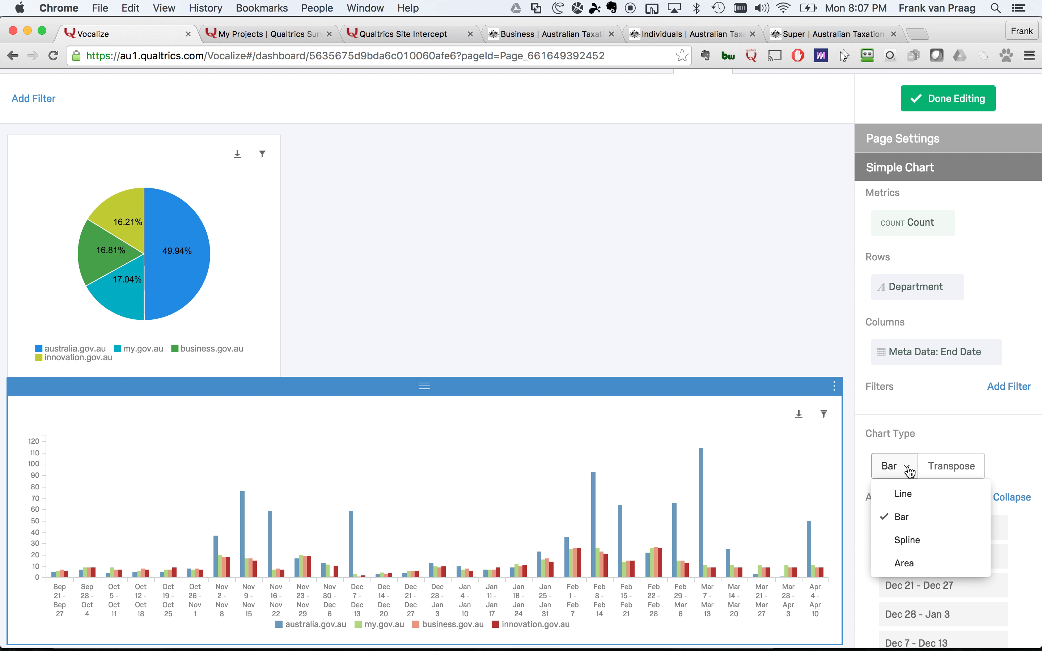
pyautogui.click(906, 564)
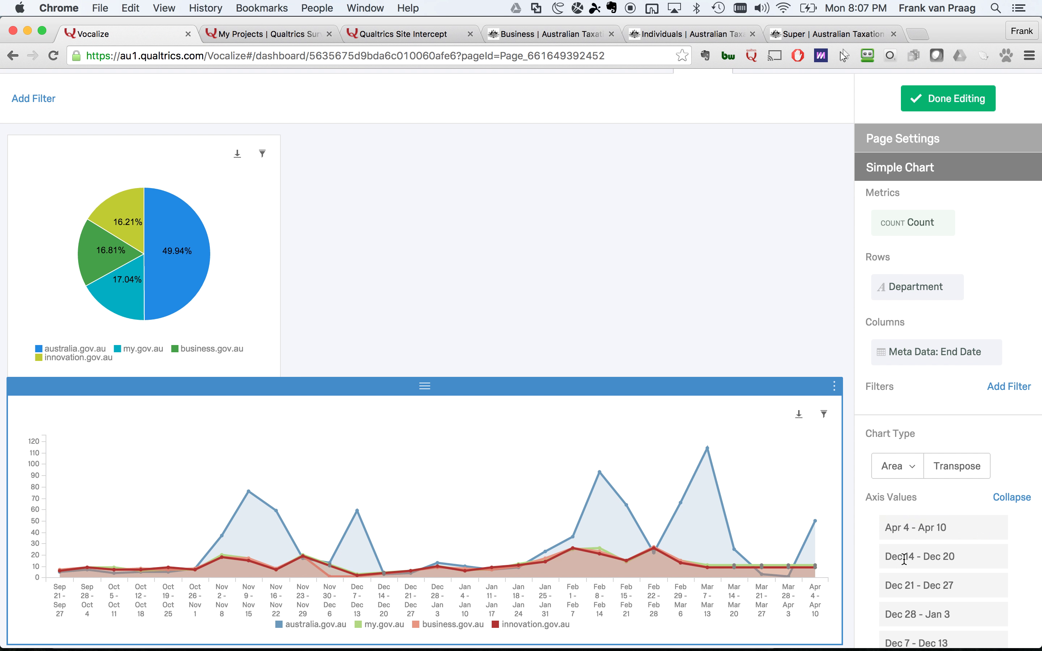
pyautogui.scroll(-15, 903, 559)
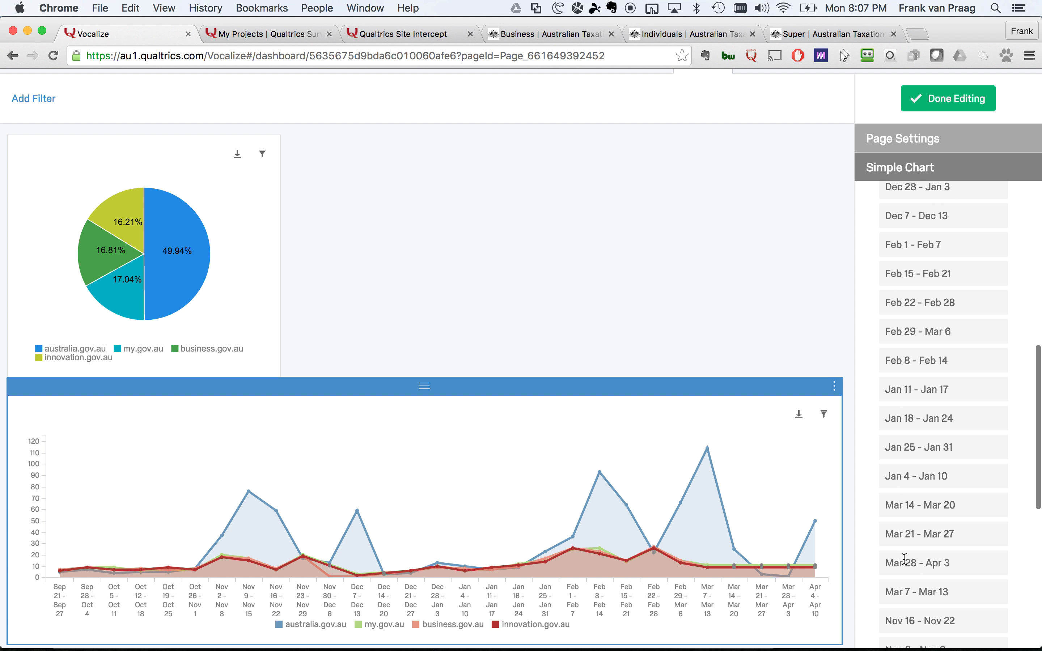
pyautogui.scroll(-15, 903, 557)
pyautogui.scroll(-2, 907, 527)
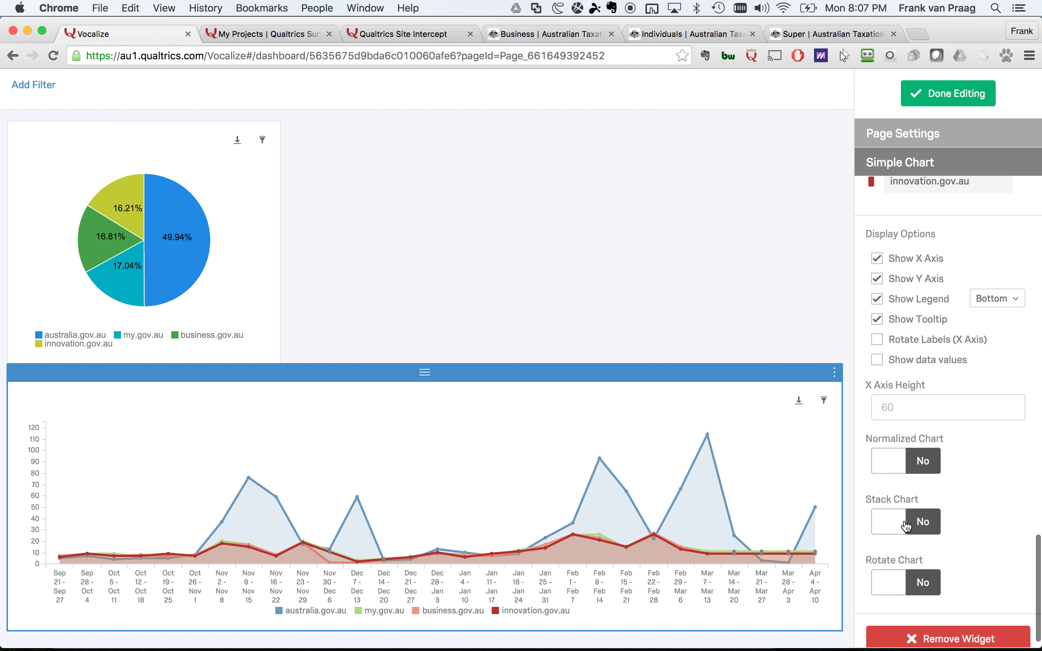
pyautogui.click(919, 522)
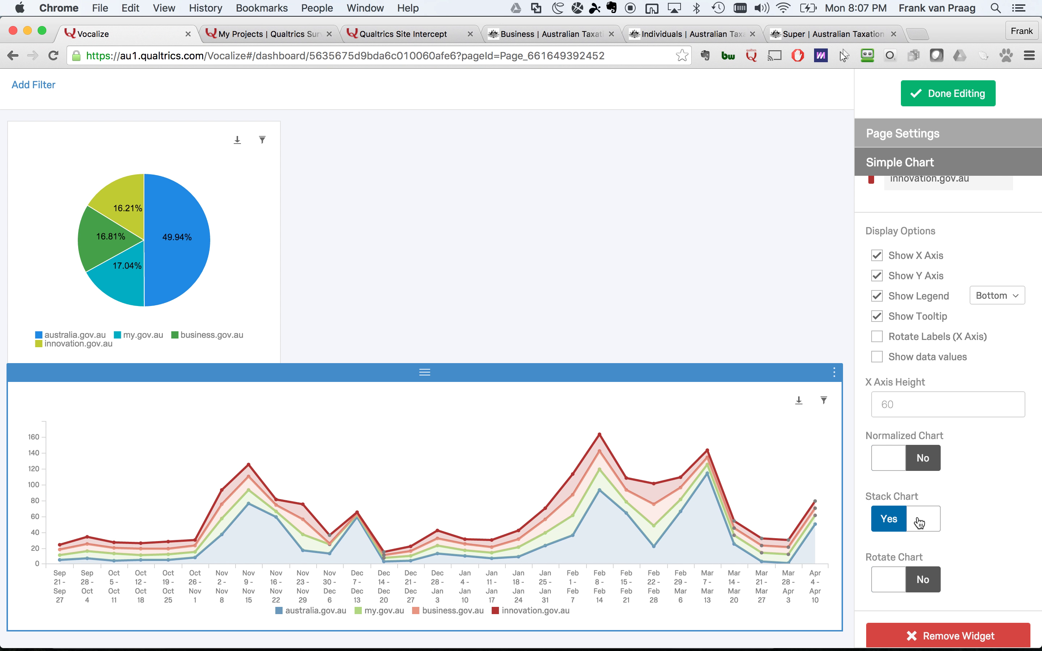
pyautogui.click(923, 456)
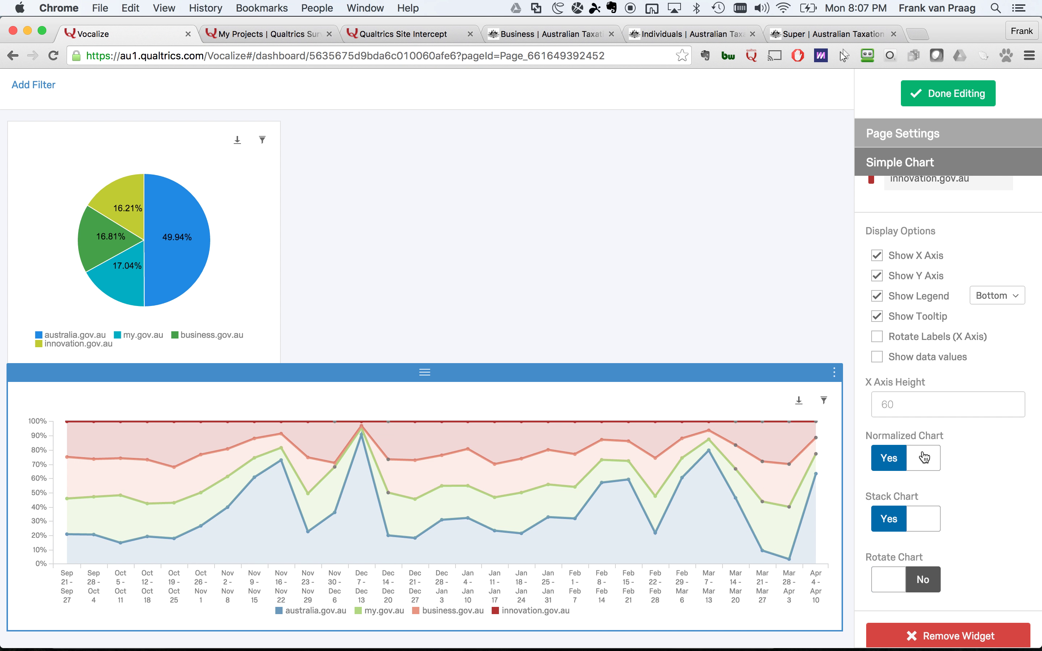
# Resize the area chart to about two thirds of the page width and place it beside the pie chart
pyautogui.moveTo(838, 627); pyautogui.dragTo(598, 611)
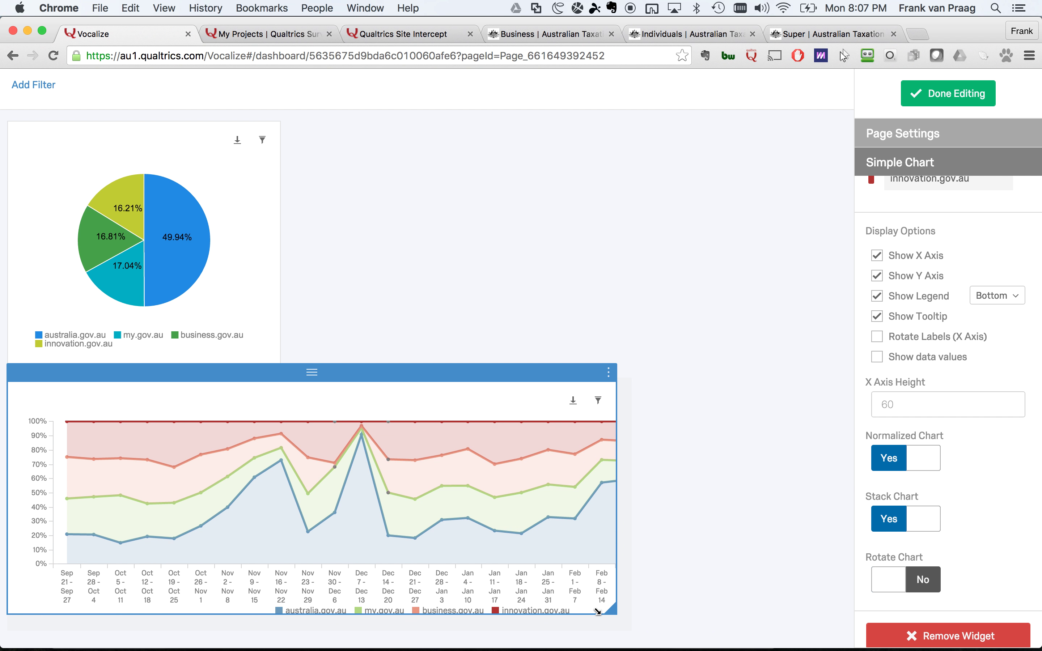
pyautogui.moveTo(319, 372); pyautogui.dragTo(620, 237)
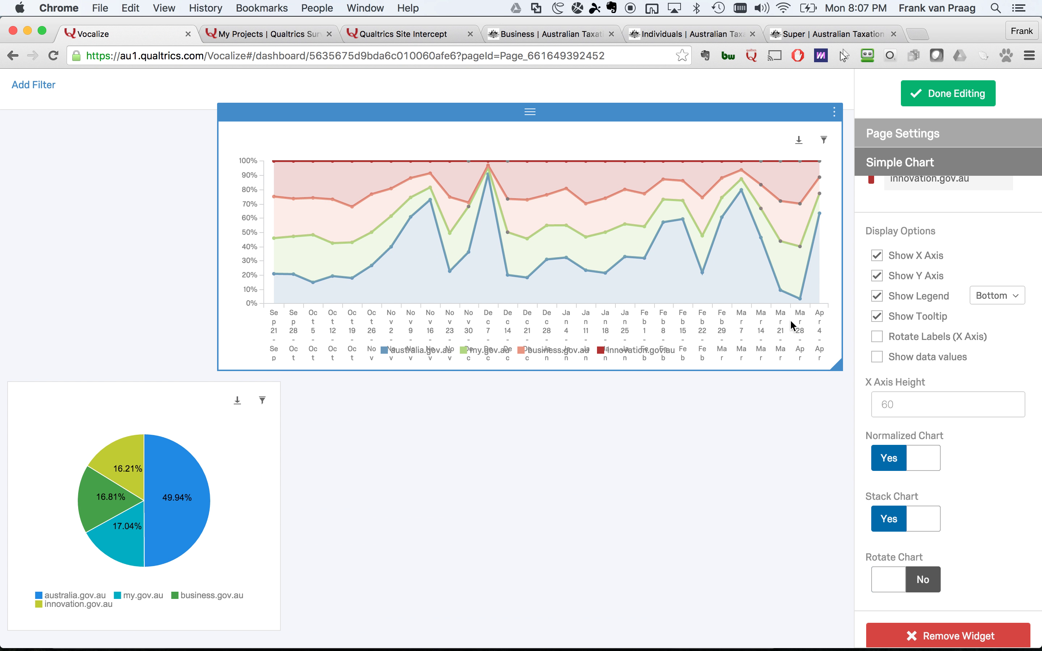
pyautogui.moveTo(835, 366); pyautogui.dragTo(575, 184)
pyautogui.moveTo(495, 51); pyautogui.dragTo(589, 131)
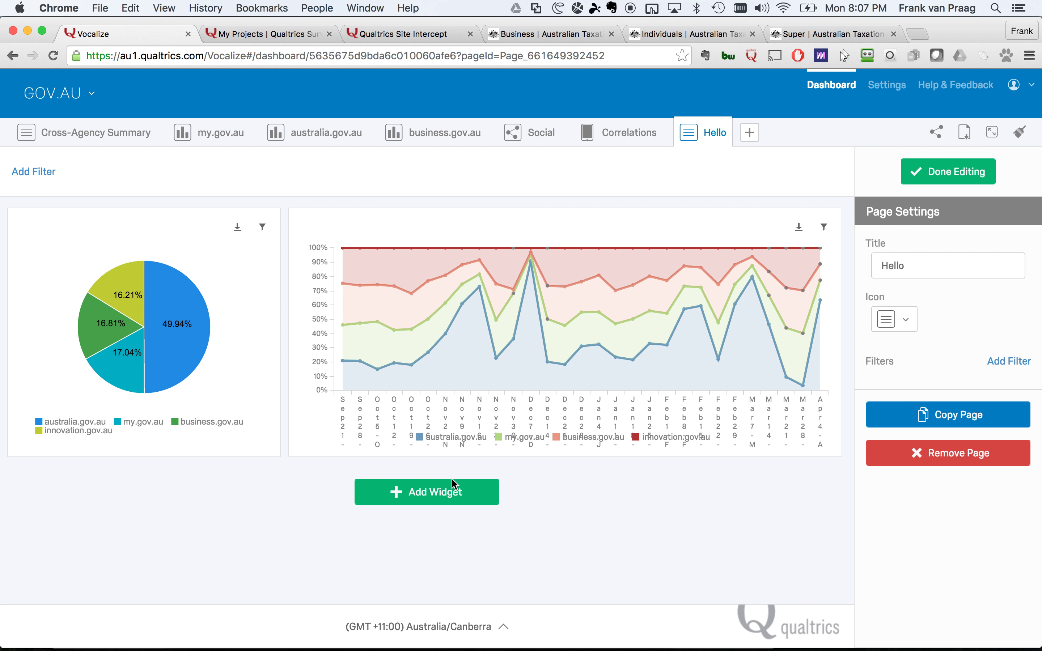
# Add a Key Drivers widget below the two charts and increase its height
pyautogui.click(448, 494)
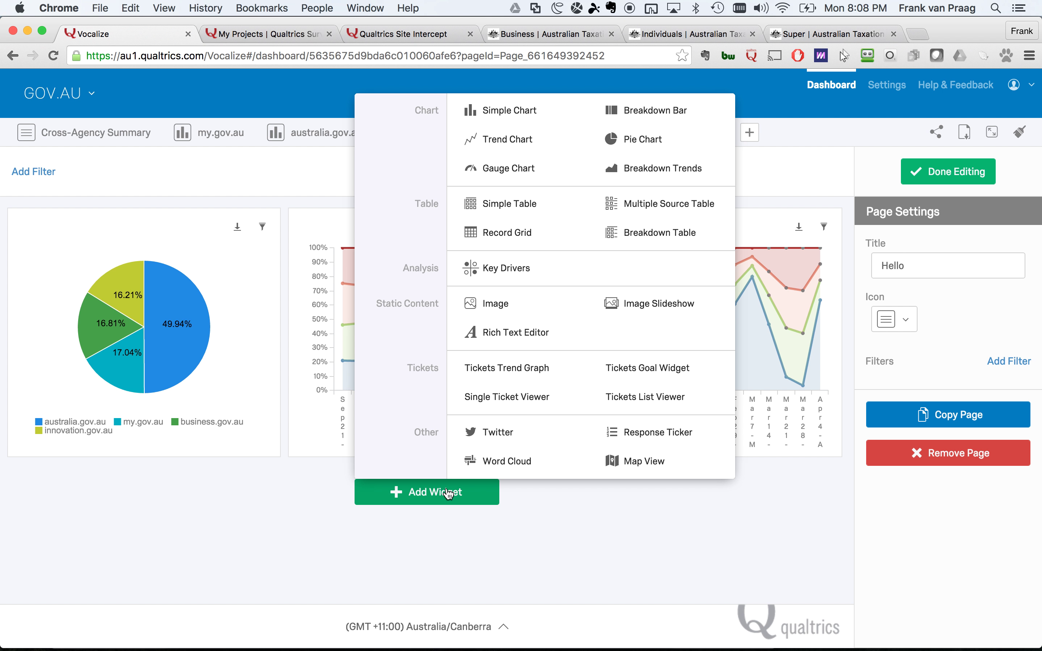
pyautogui.click(508, 268)
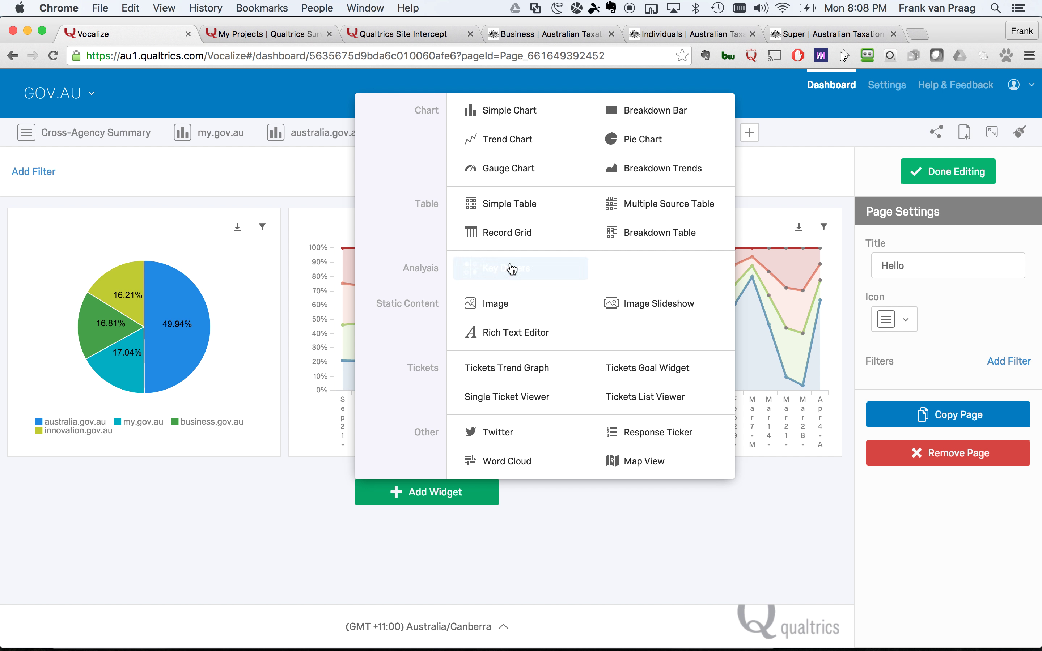
pyautogui.click(500, 474)
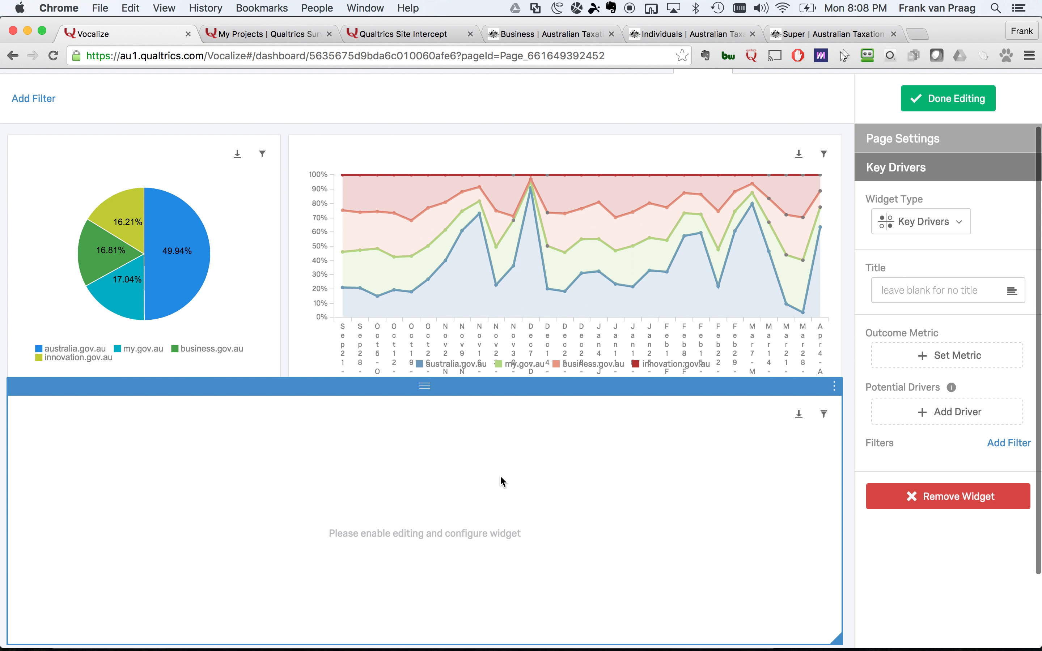
pyautogui.moveTo(834, 554); pyautogui.dragTo(835, 611)
pyautogui.scroll(-5, 800, 422)
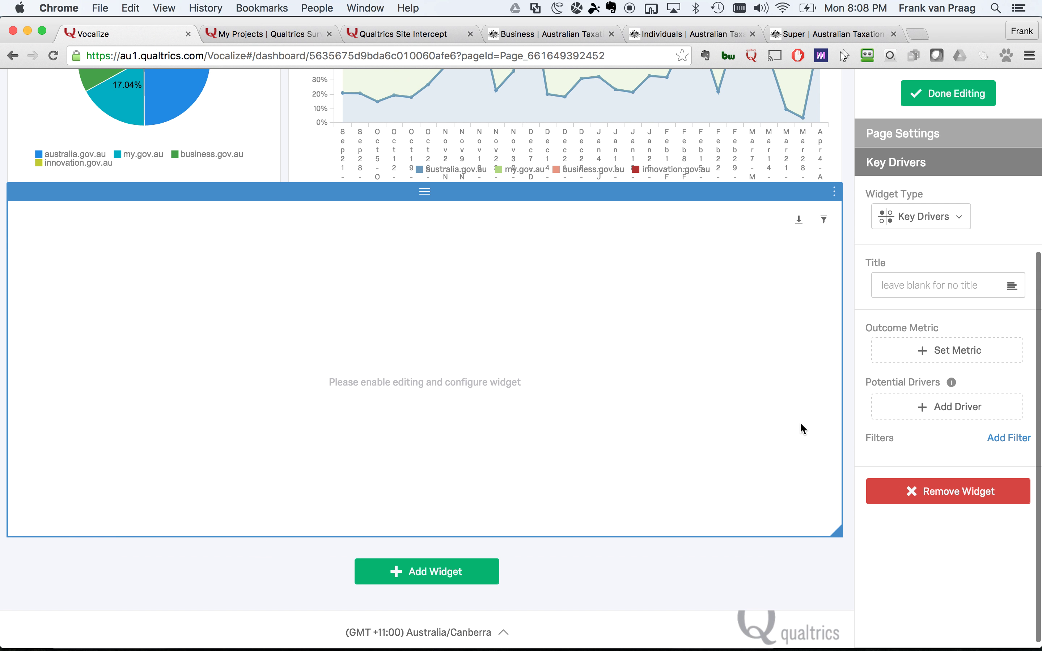
# Set the Key Drivers widget's outcome metric to NPS and add Digital Readiness and Responsiveness as potential drivers
pyautogui.click(954, 356)
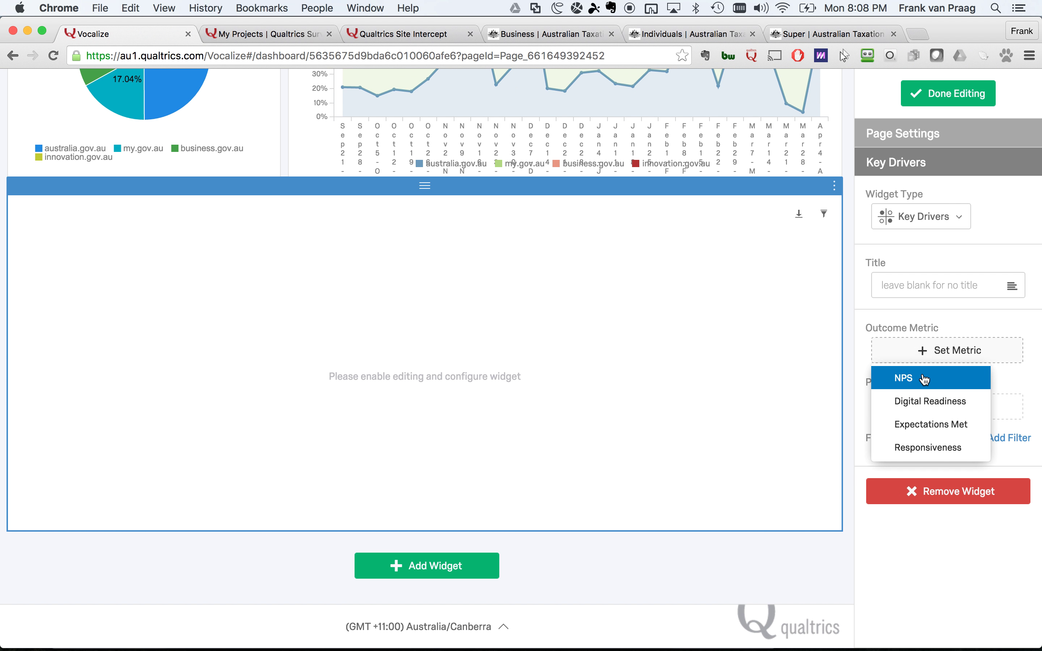
pyautogui.click(923, 378)
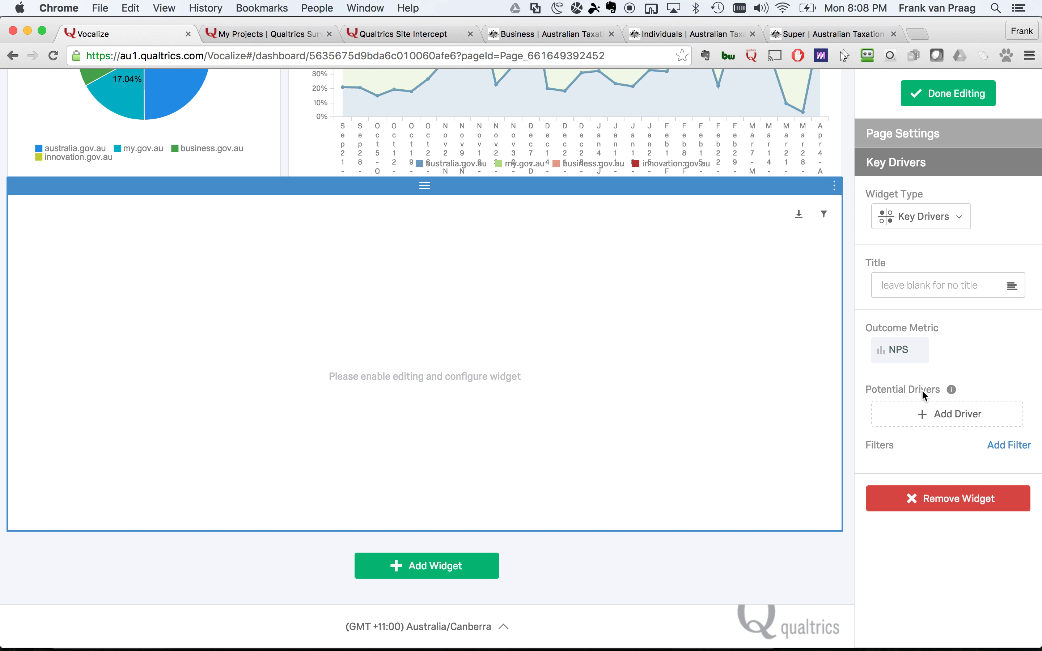
pyautogui.click(924, 416)
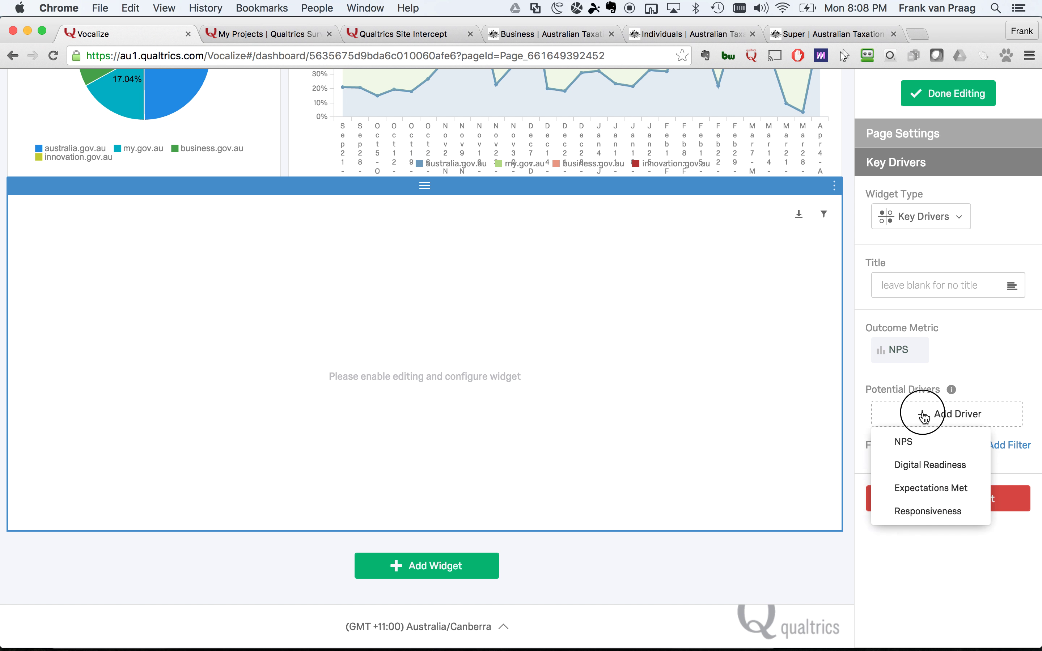
pyautogui.click(913, 465)
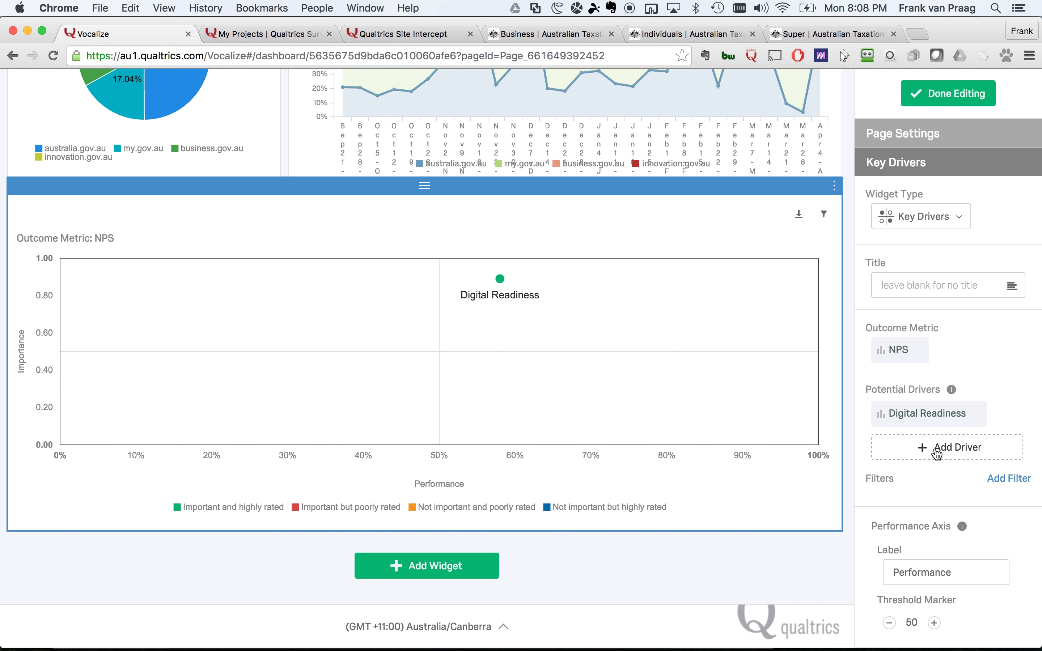
pyautogui.moveTo(498, 282)
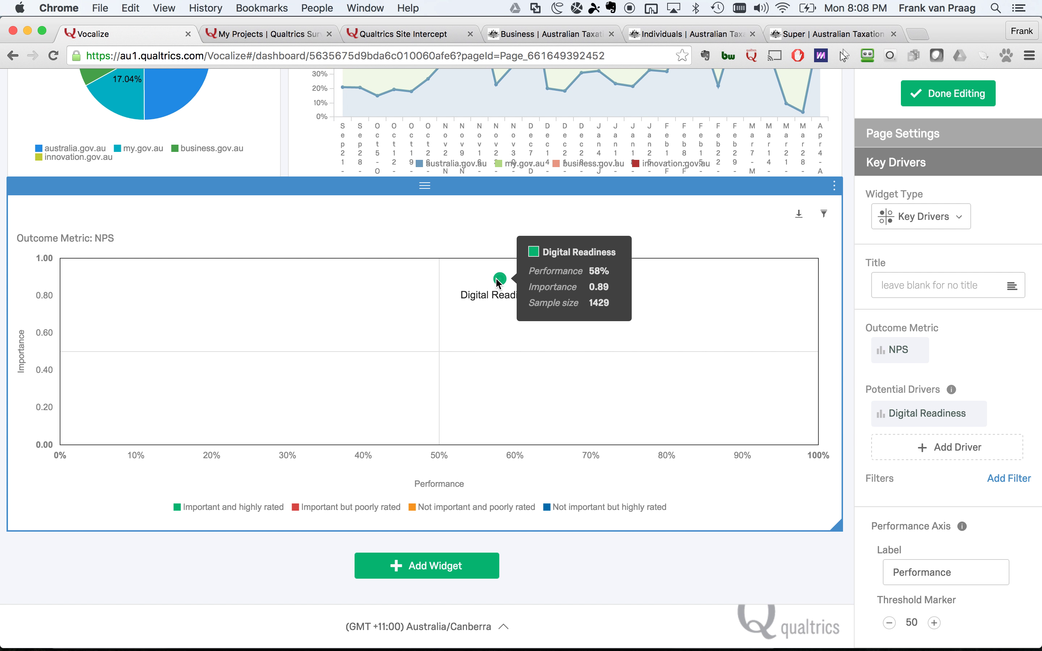
pyautogui.click(906, 447)
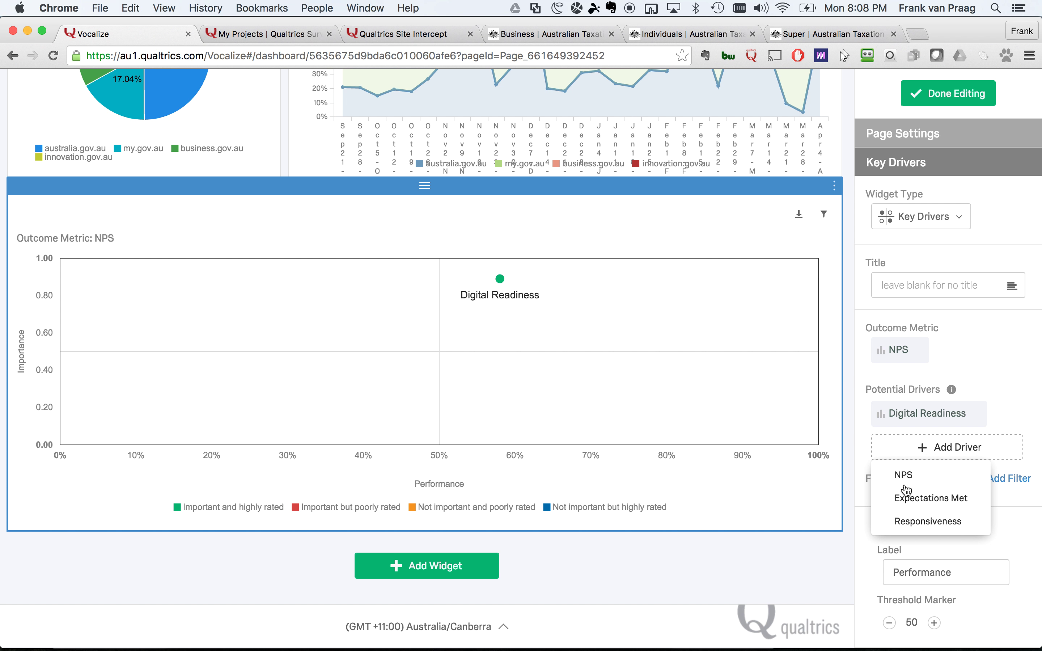
pyautogui.click(908, 520)
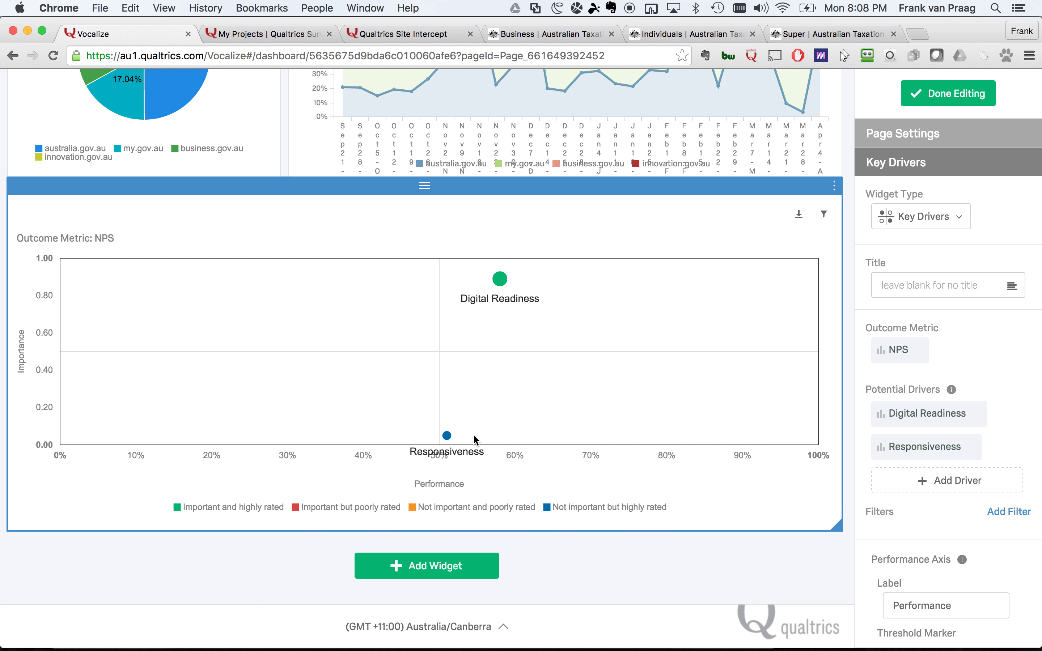
pyautogui.moveTo(447, 435)
# Switch to the My Projects page and look over the project list's status, response counts and 12-day trends
pyautogui.scroll(6, 349, 262)
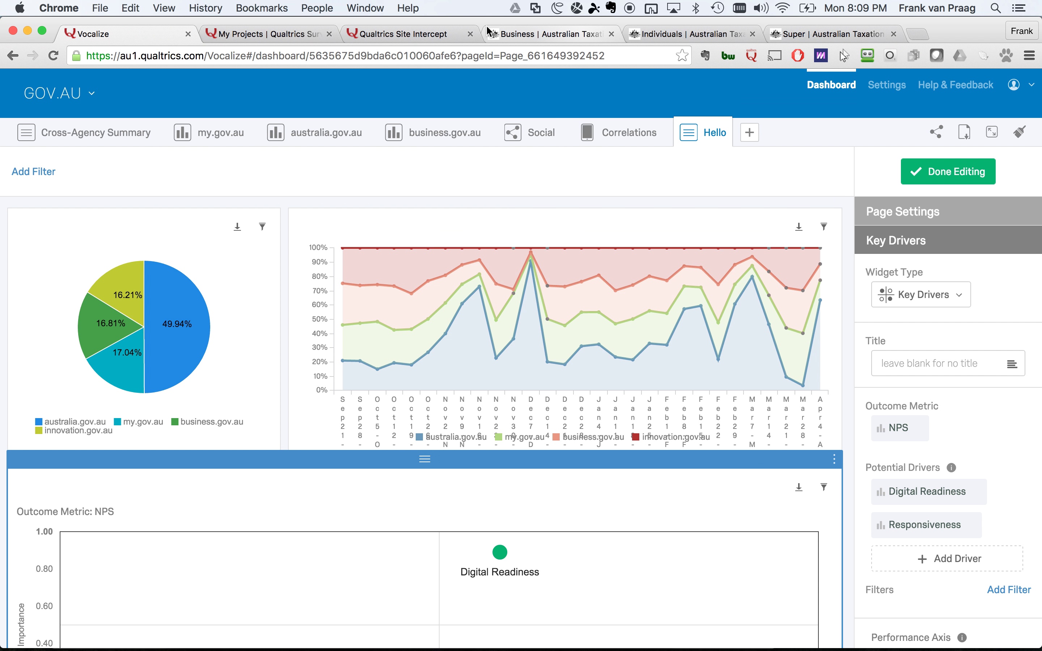
pyautogui.click(265, 36)
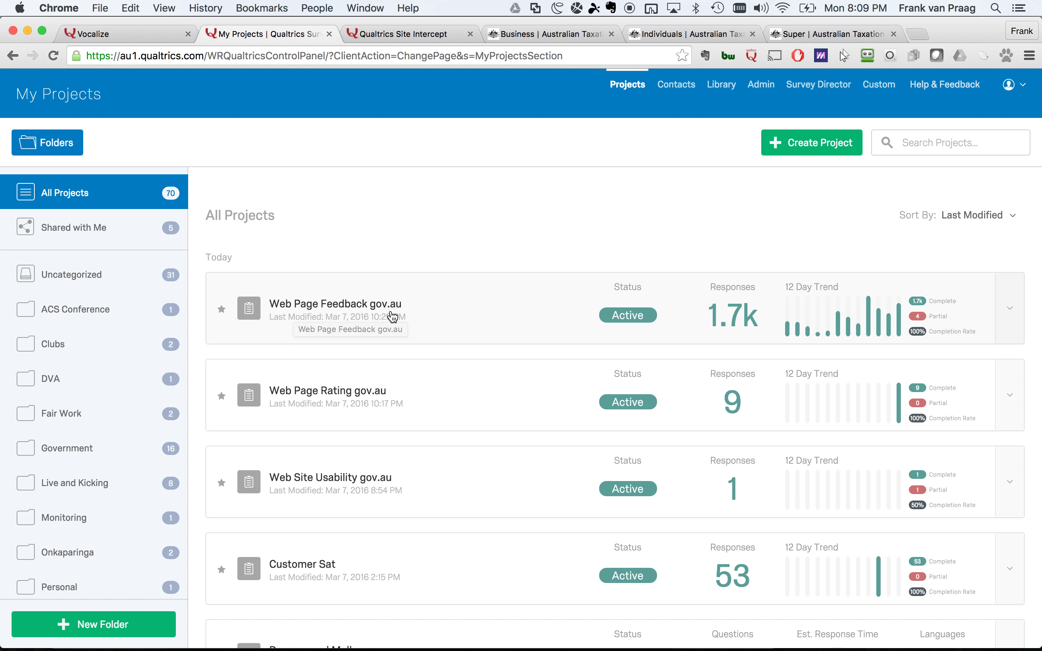
pyautogui.moveTo(719, 328)
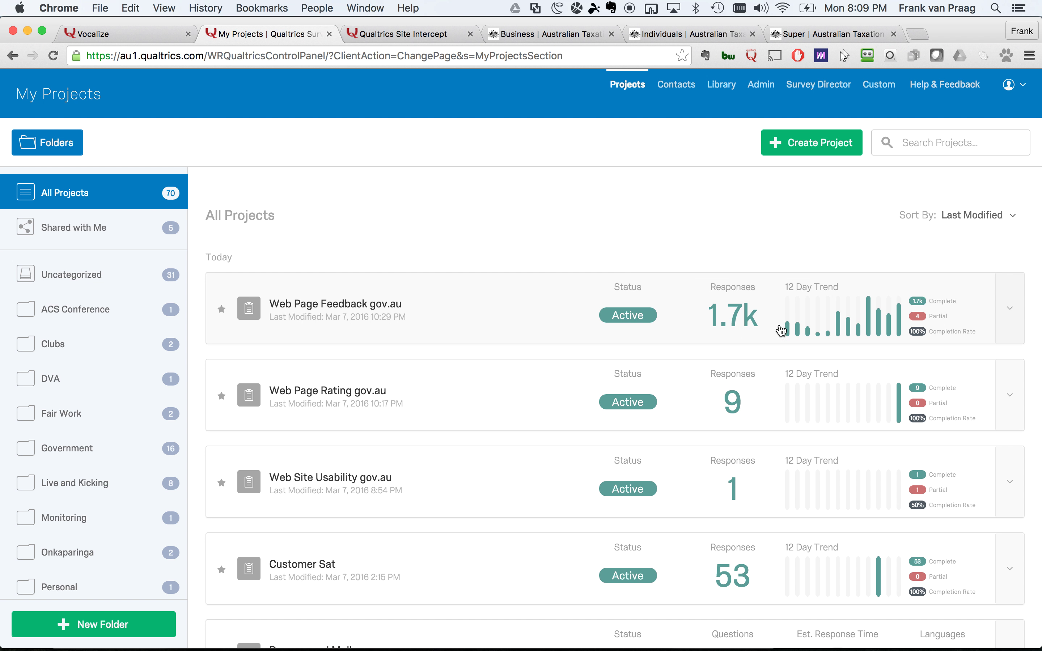
pyautogui.moveTo(900, 332)
pyautogui.moveTo(726, 407)
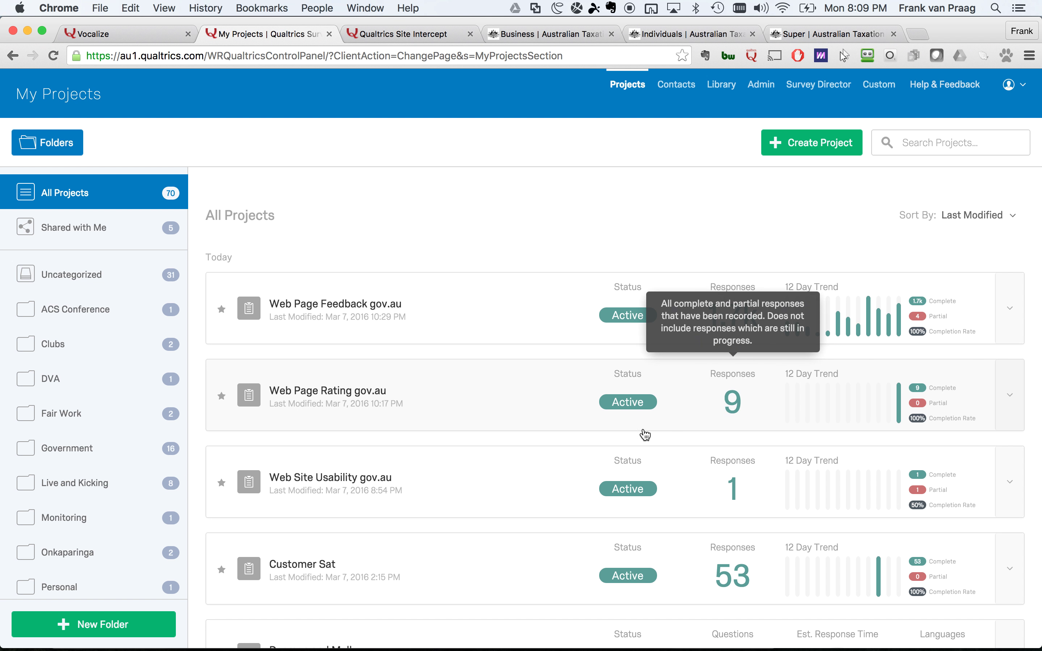
pyautogui.scroll(-6, 465, 548)
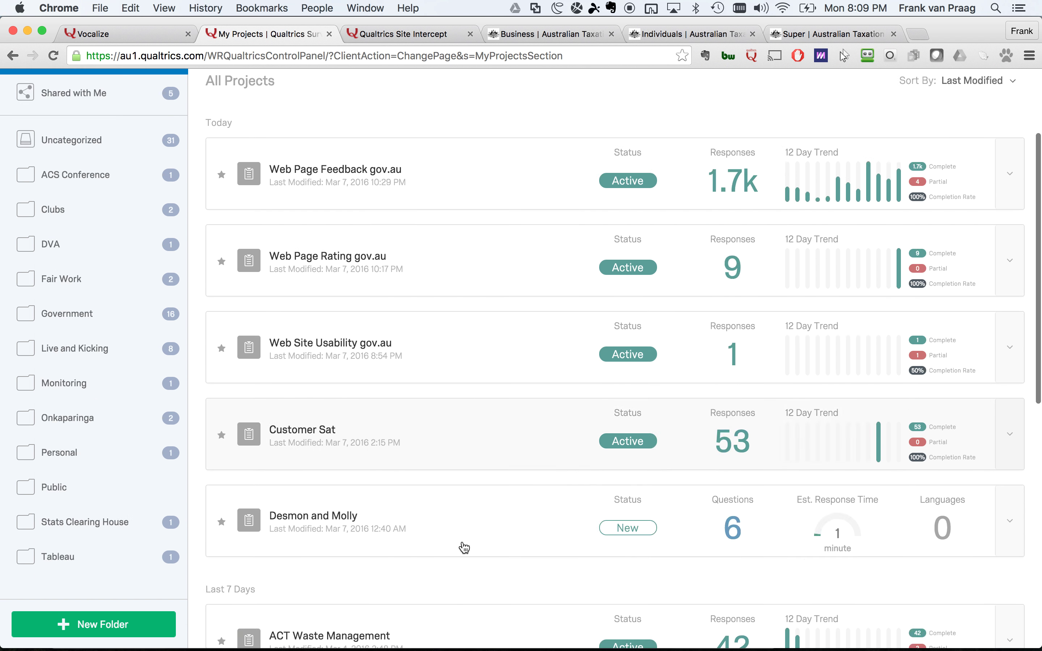
pyautogui.scroll(5, 464, 548)
pyautogui.scroll(1, 465, 548)
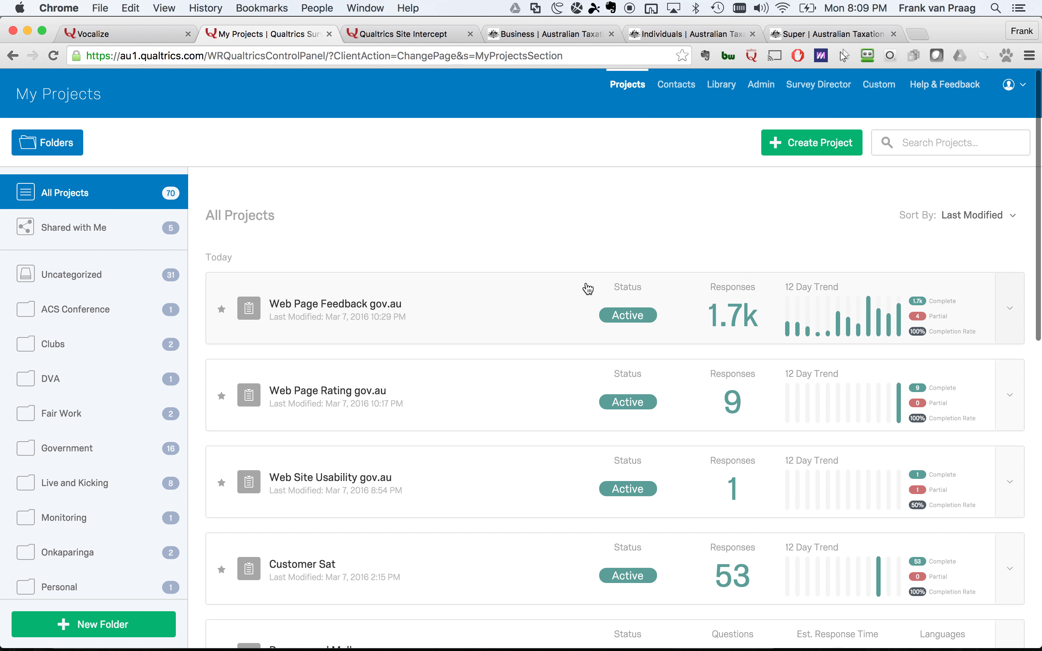
# Open the Web Page Feedback gov.au survey and examine its question blocks and their display logic
pyautogui.click(449, 312)
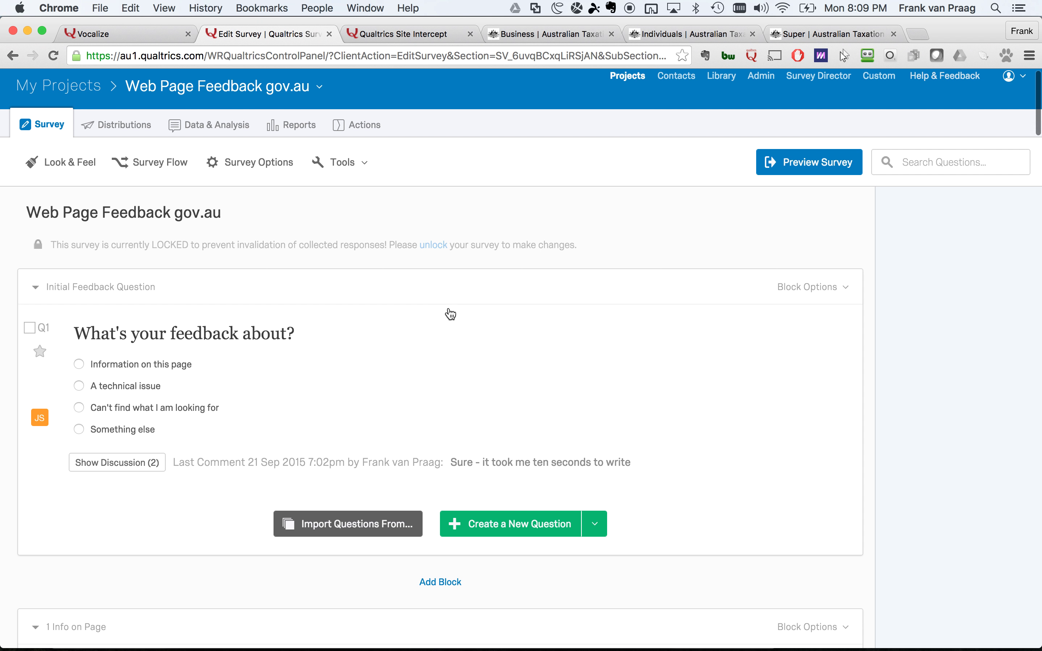
pyautogui.scroll(-3, 449, 313)
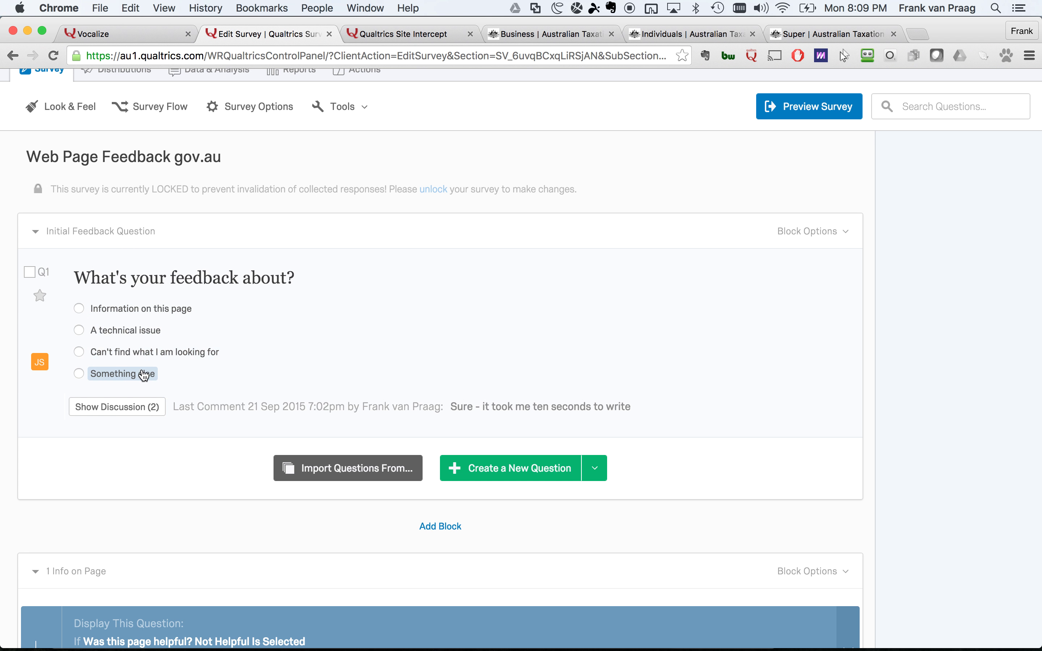
pyautogui.scroll(2, 392, 287)
pyautogui.scroll(2, 392, 286)
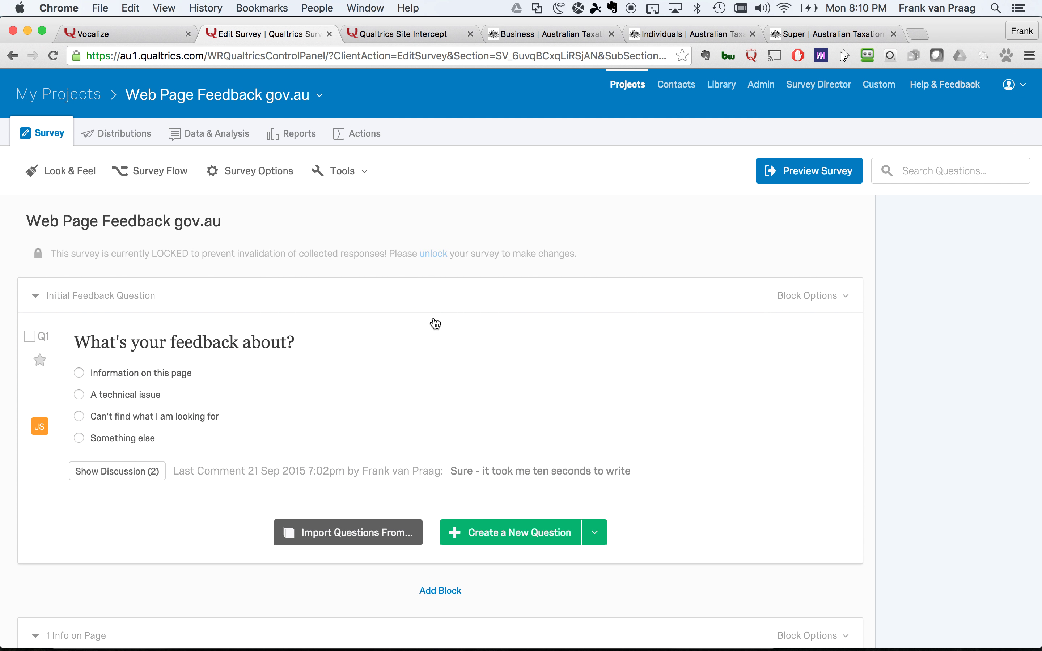
pyautogui.scroll(-10, 432, 328)
pyautogui.scroll(-2, 435, 333)
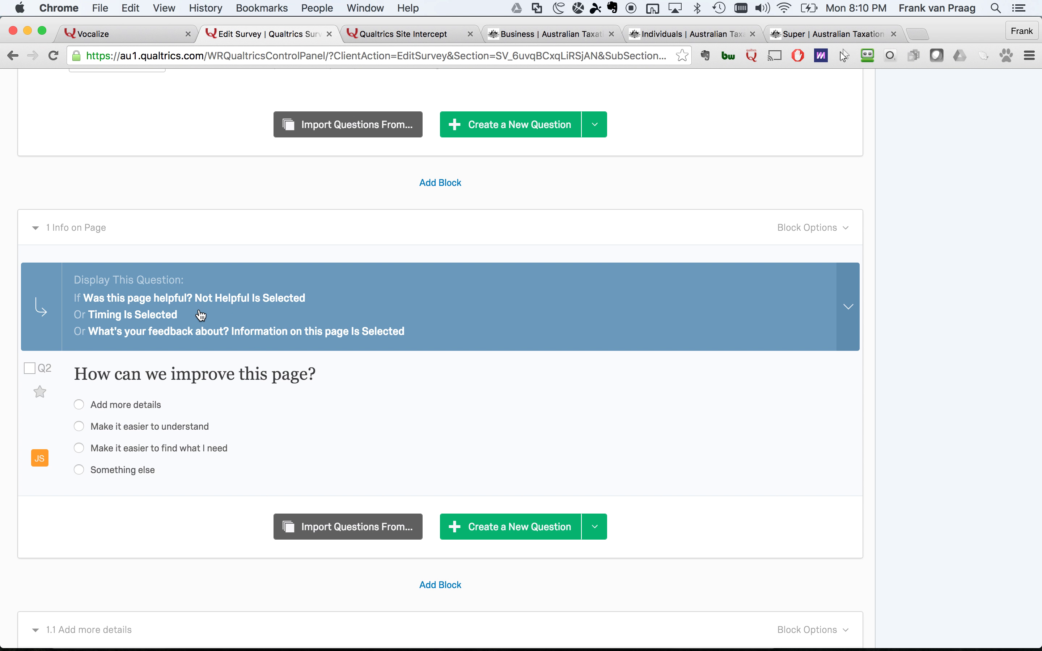
pyautogui.scroll(1, 240, 314)
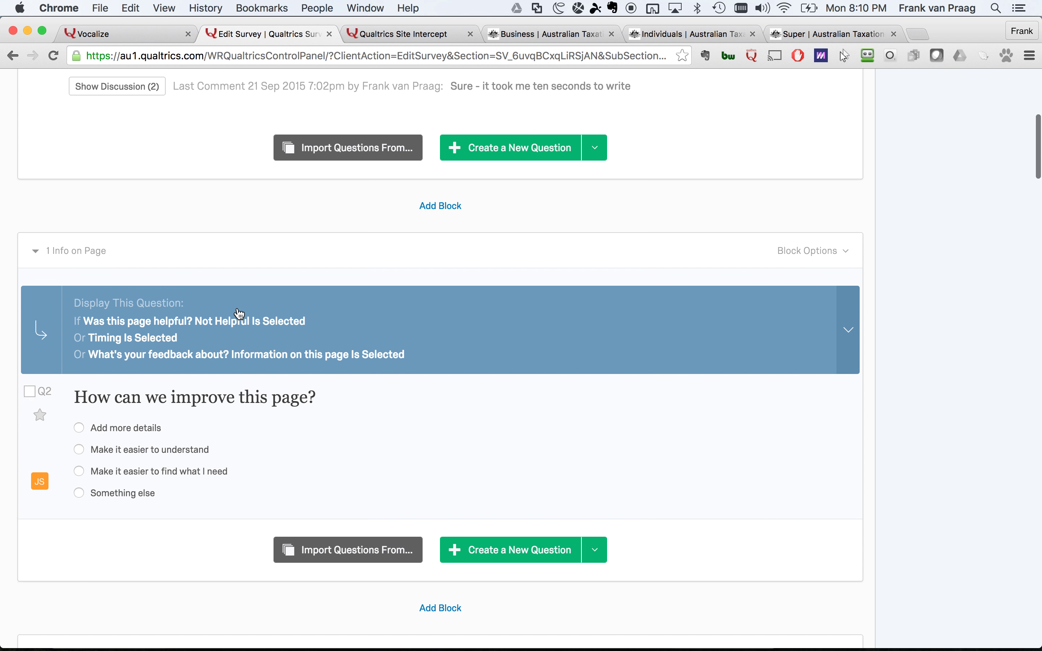
pyautogui.scroll(-2, 241, 433)
pyautogui.scroll(-12, 242, 437)
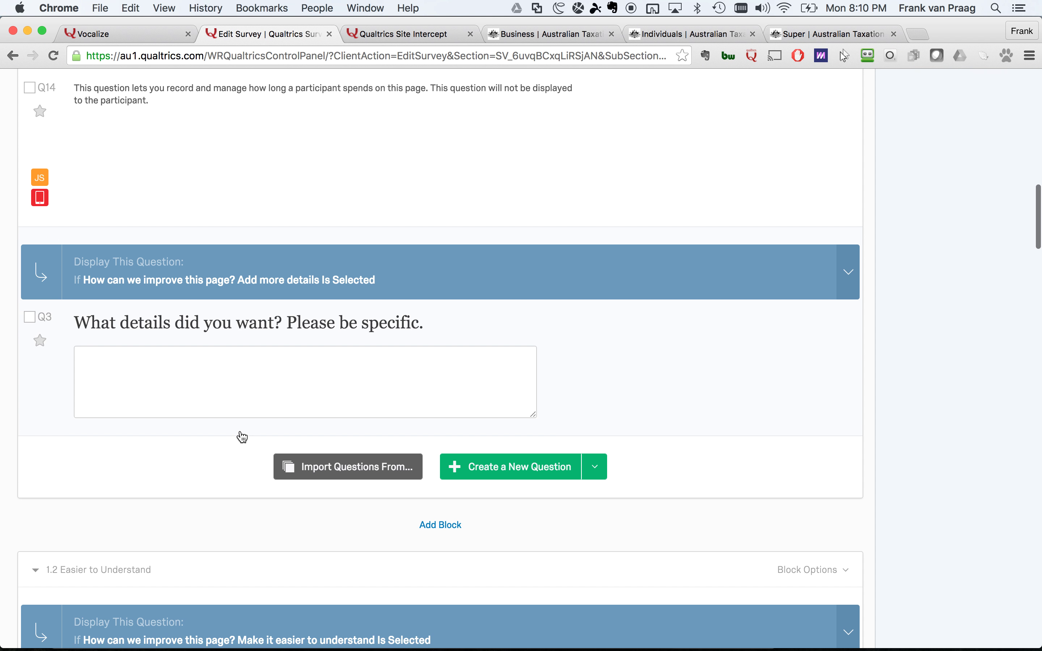
pyautogui.scroll(20, 239, 429)
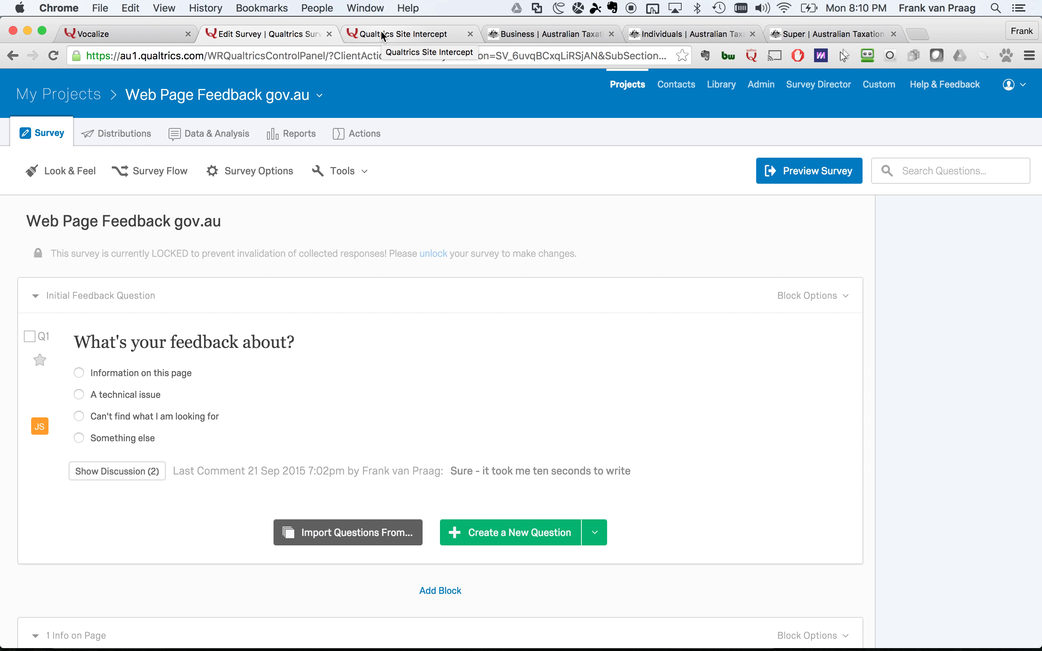
# Preview the survey, answering "Information on this page" and "Something else" and submitting the comment "Somehting", and close the preview
pyautogui.click(772, 172)
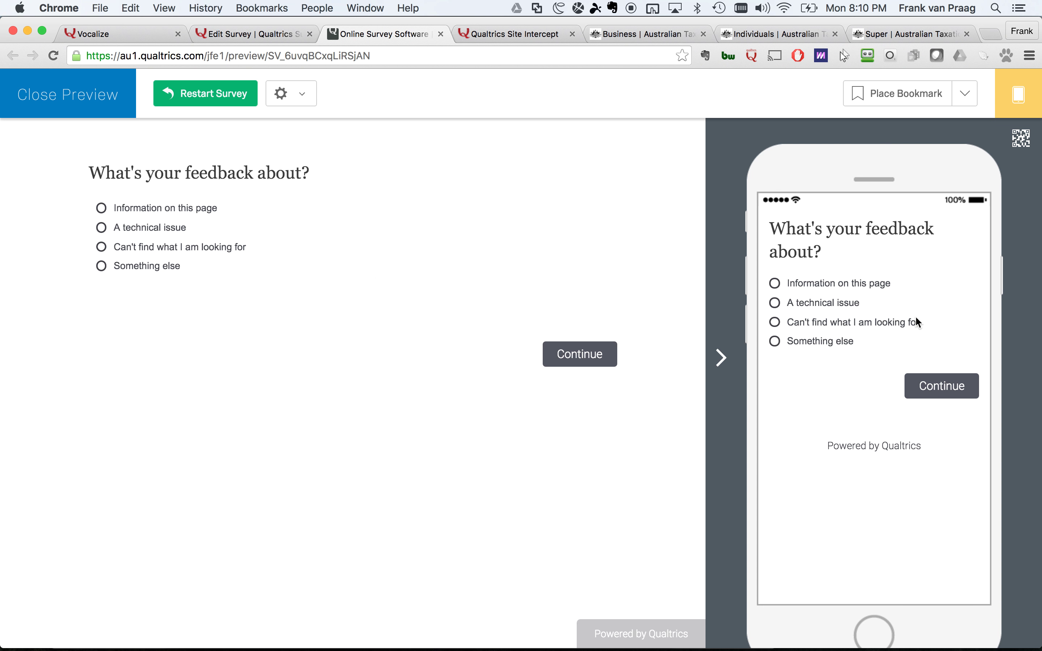
pyautogui.click(183, 209)
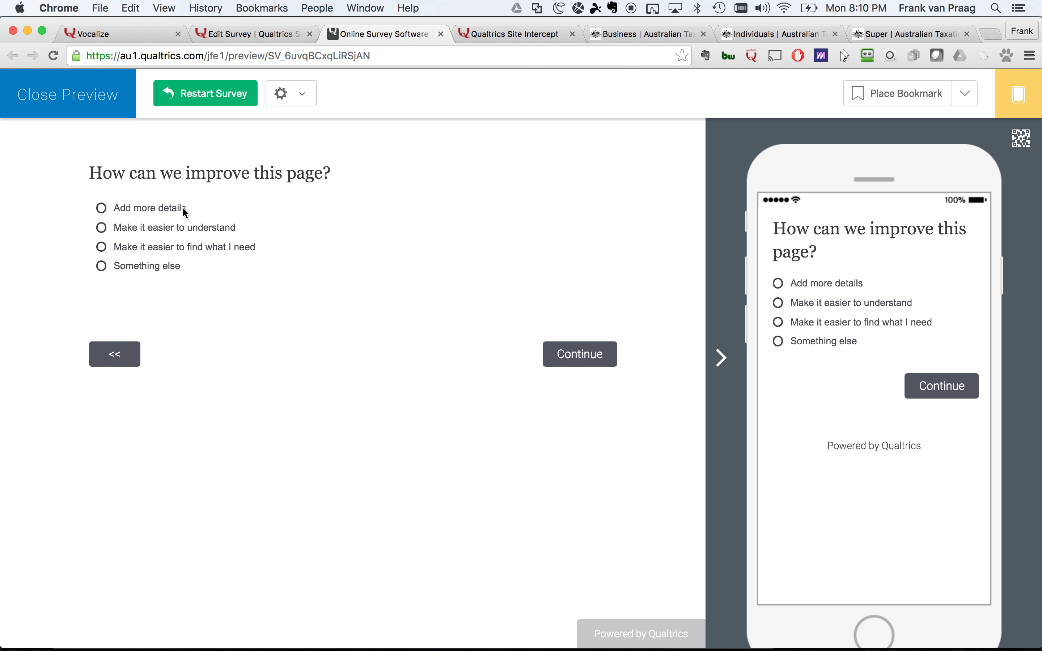
pyautogui.click(788, 340)
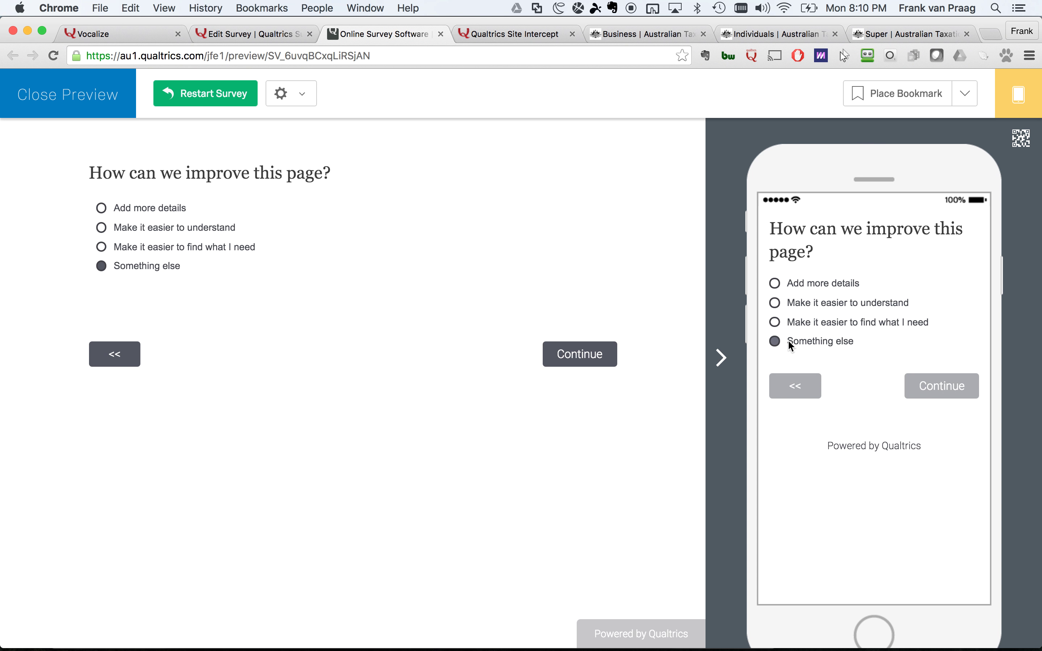
pyautogui.click(805, 330)
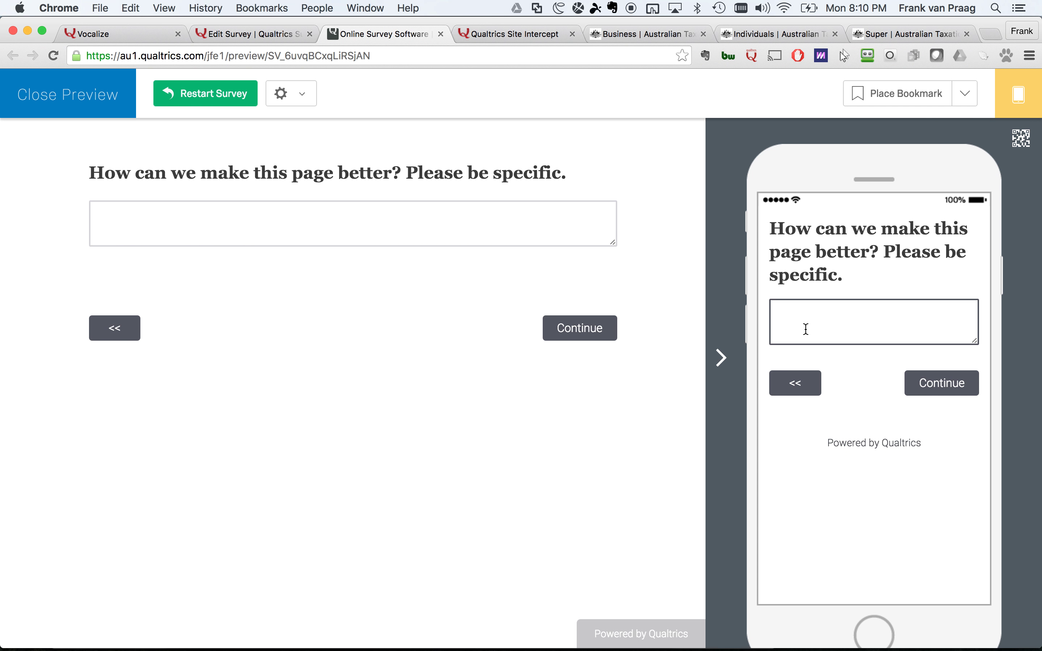
pyautogui.write('Somehting')
pyautogui.click(950, 383)
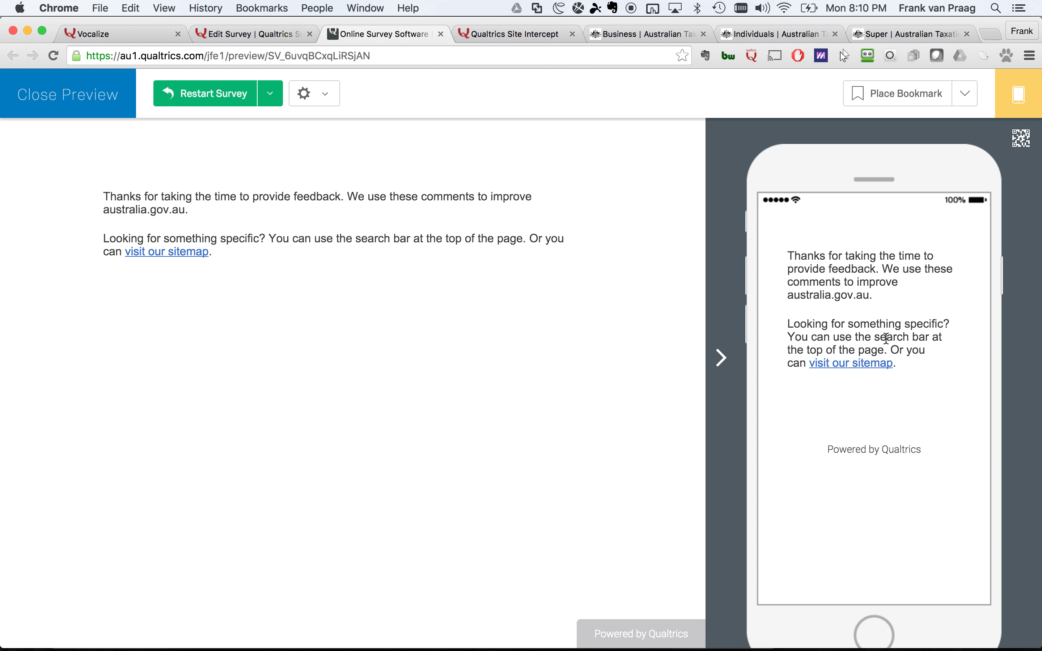
pyautogui.click(87, 95)
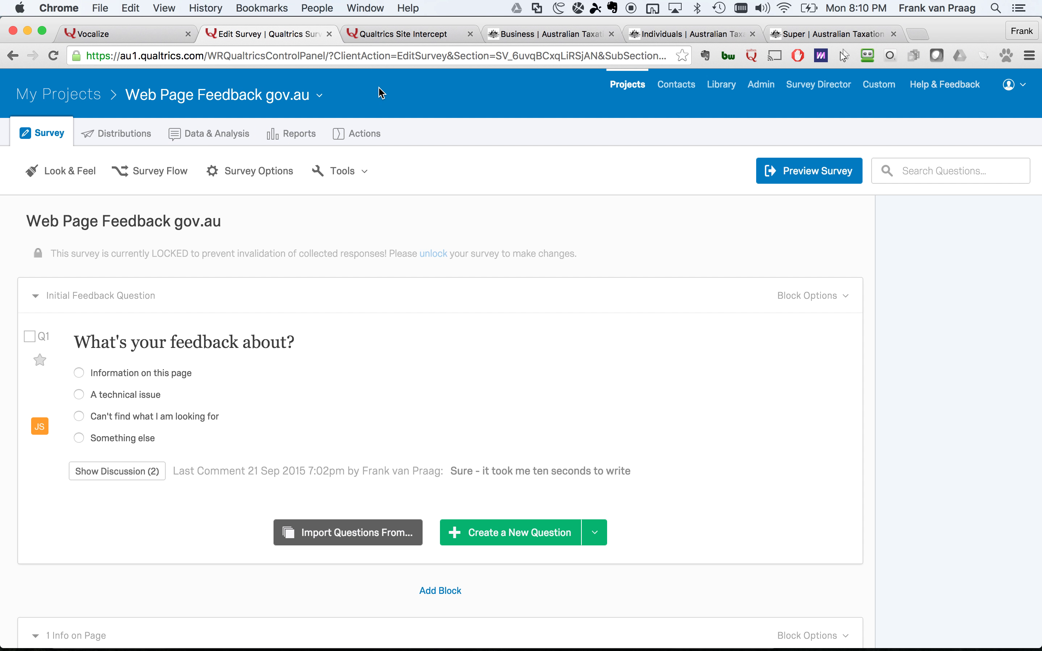
# Glance back at the GOV.AU dashboard, and leave the survey for the My Projects list
pyautogui.click(141, 36)
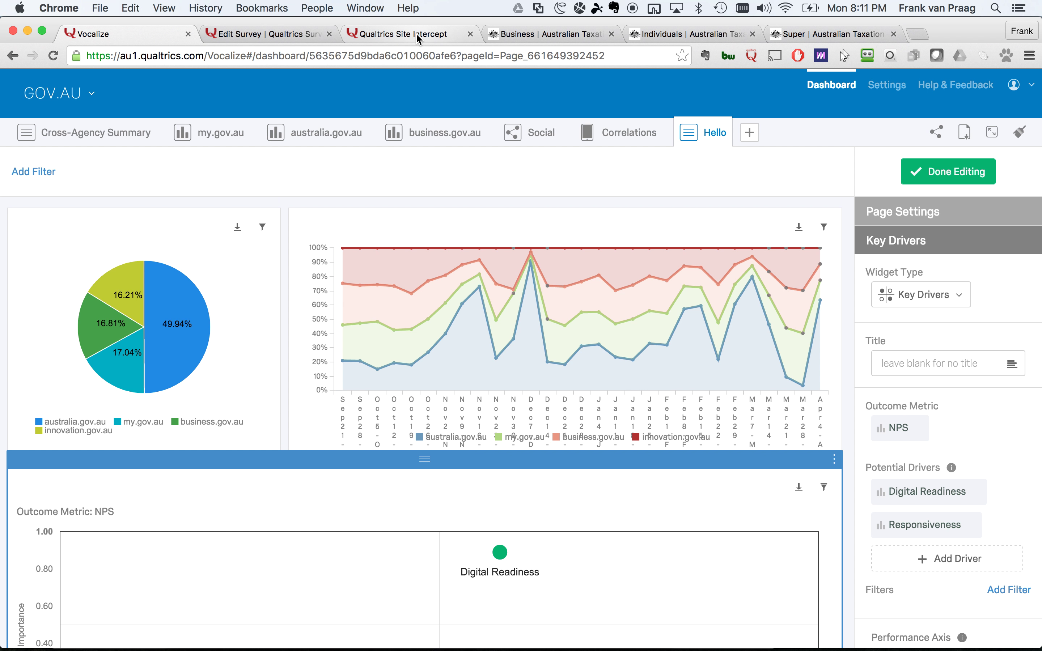
pyautogui.click(275, 33)
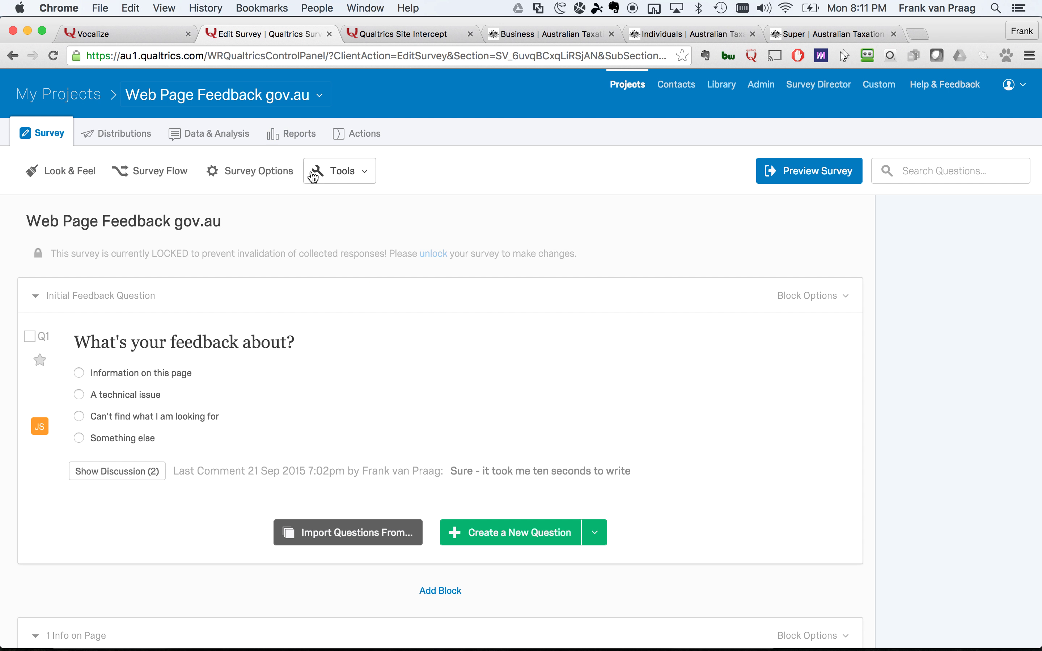
pyautogui.click(78, 106)
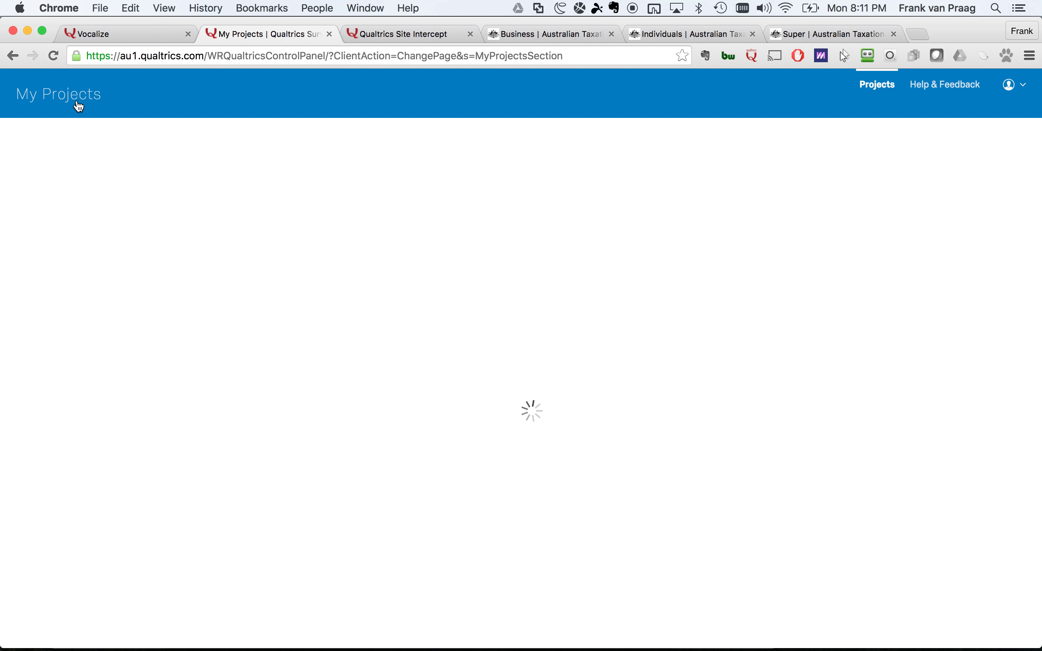
# On the ATO Business page, open the "How can we improve this page?" feedback and answer "Information on this page" and "Add more details"
pyautogui.click(536, 35)
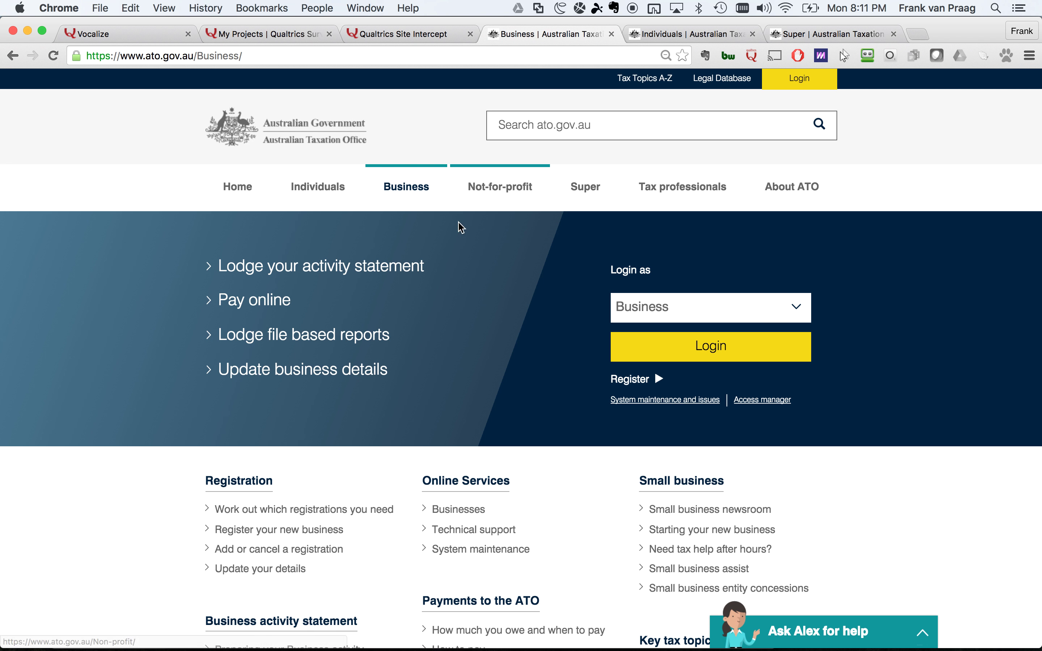
pyautogui.scroll(-15, 450, 282)
pyautogui.scroll(-10, 451, 280)
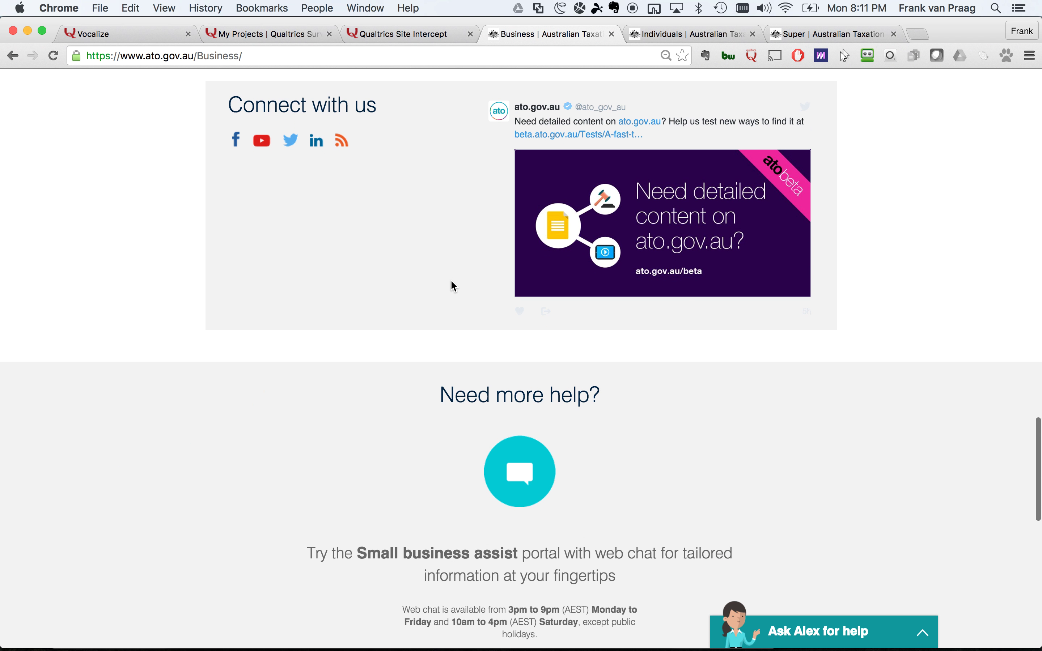
pyautogui.scroll(-10, 450, 279)
pyautogui.scroll(3, 439, 323)
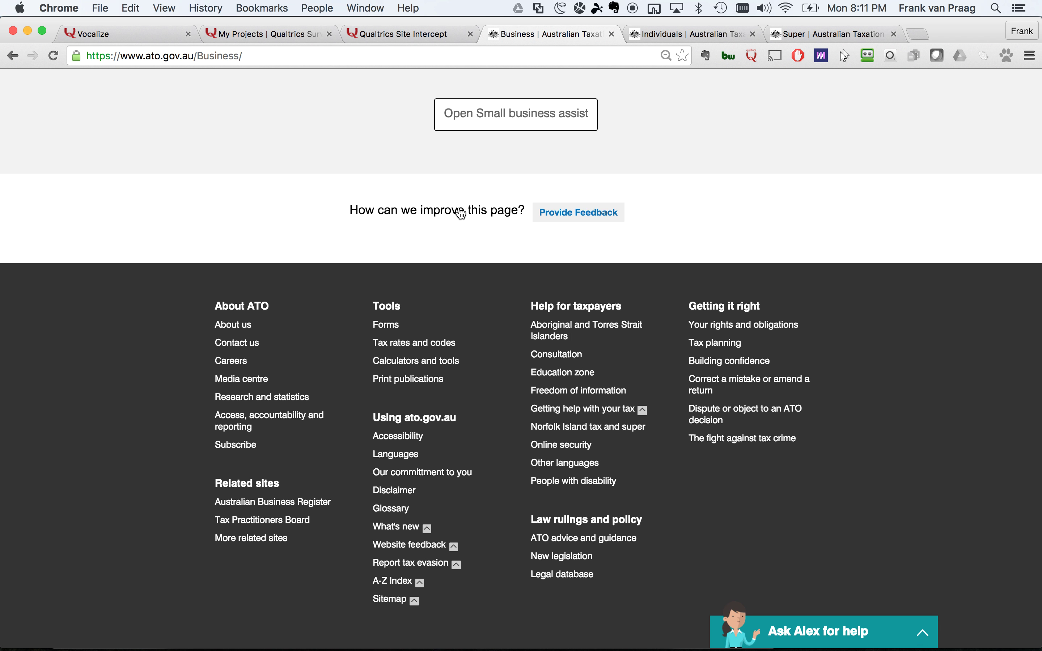
pyautogui.scroll(6, 460, 213)
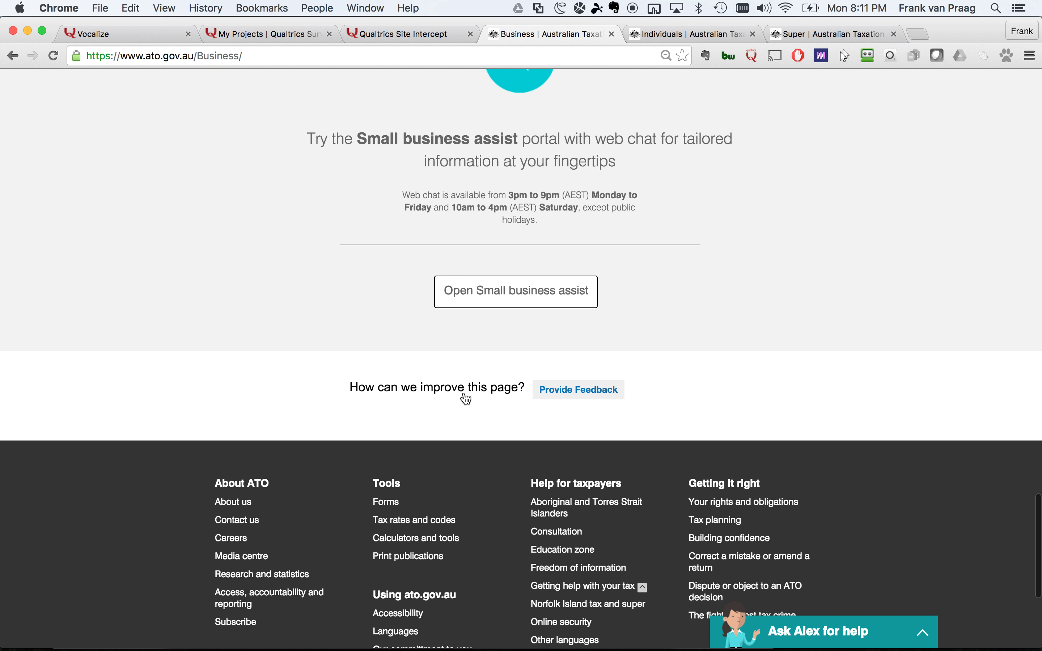
pyautogui.click(464, 393)
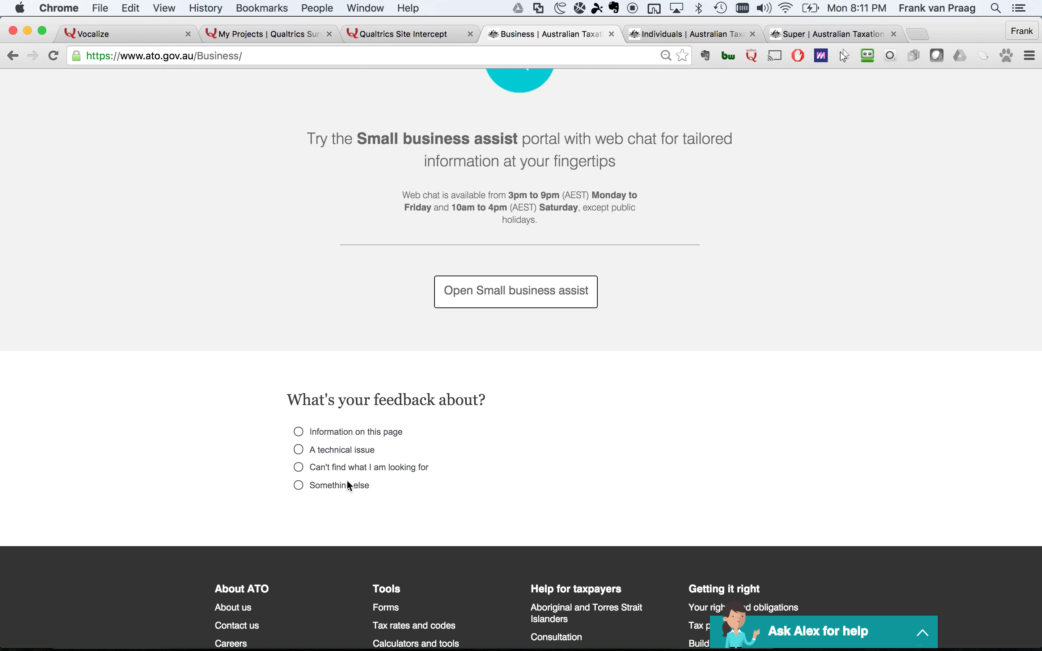
pyautogui.click(338, 432)
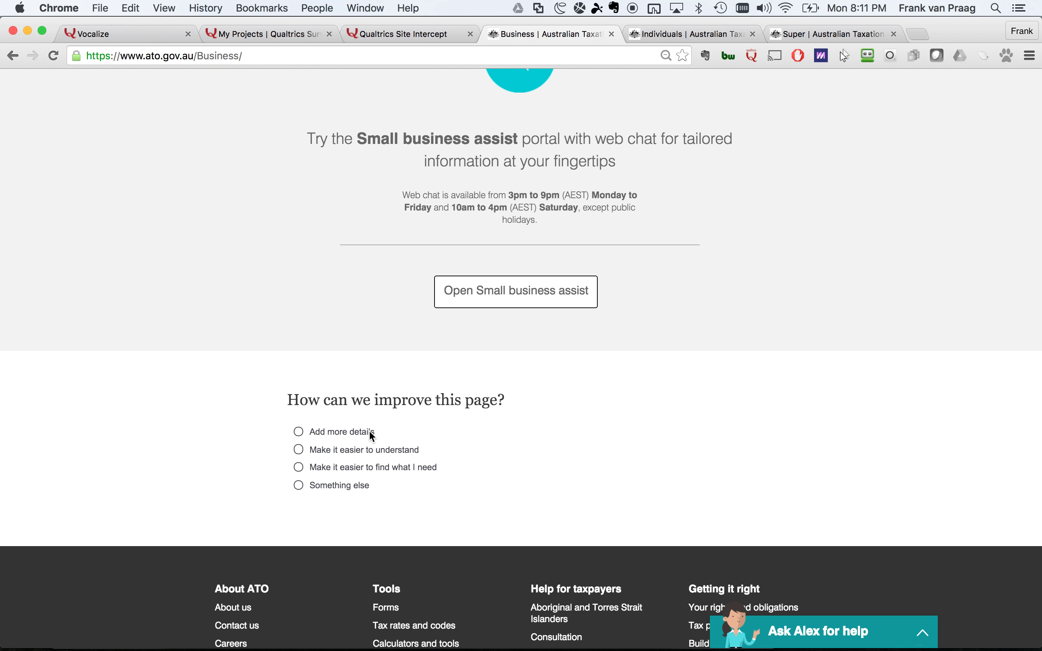
pyautogui.click(369, 432)
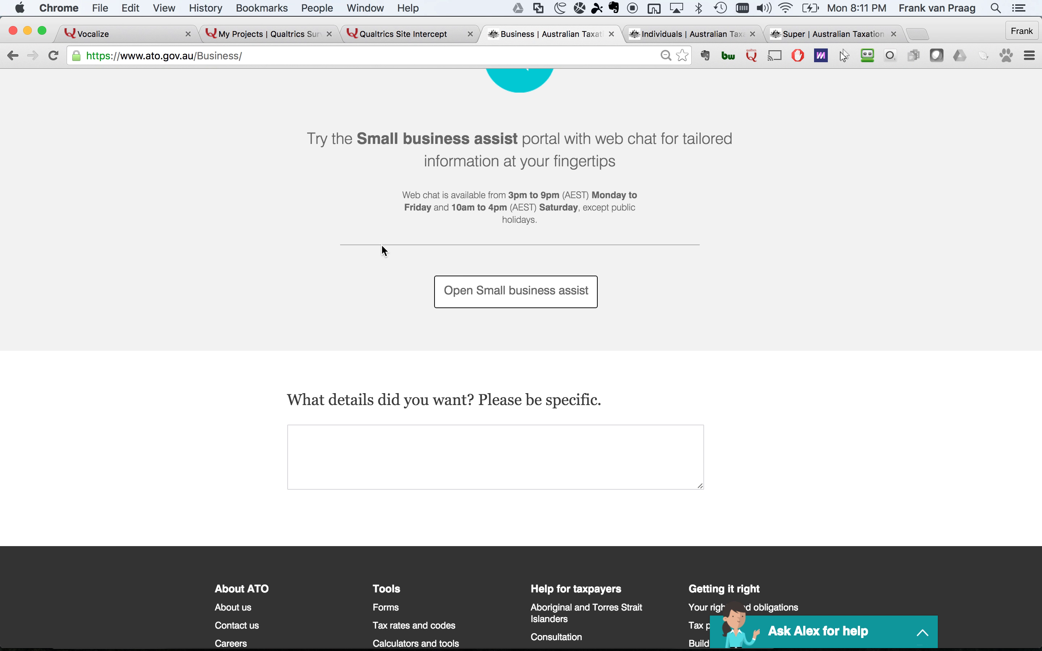
# View the Business page's source, find "qualtrics", highlight the "qualtrics-feedback-zone" div id, and close the source view
pyautogui.rightClick(366, 257)
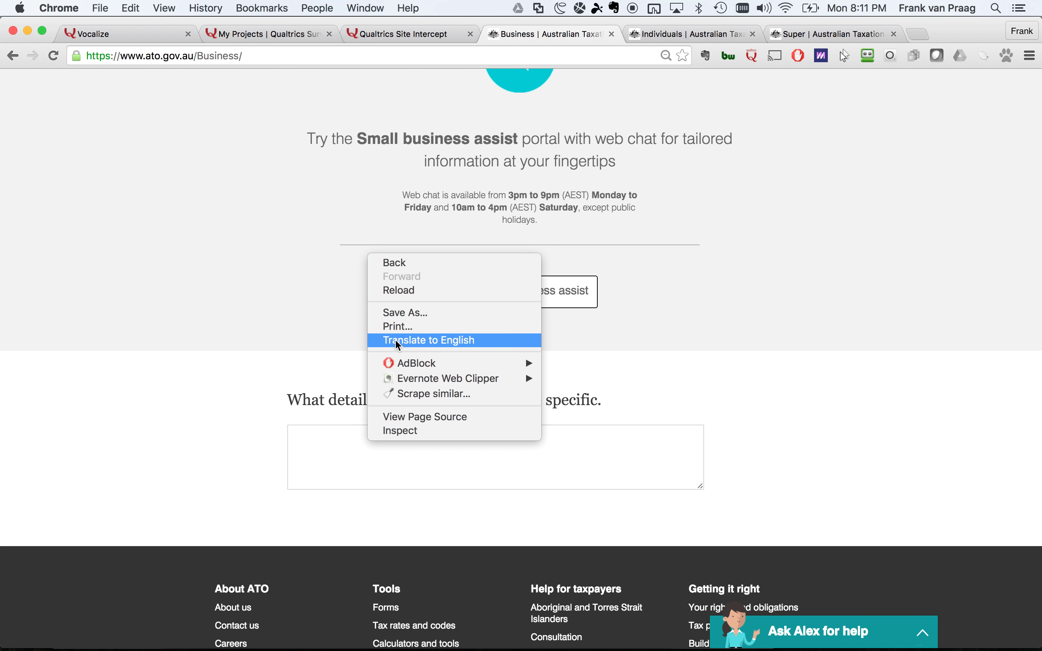
pyautogui.click(391, 420)
pyautogui.press('super+f')
pyautogui.write('qualtrics')
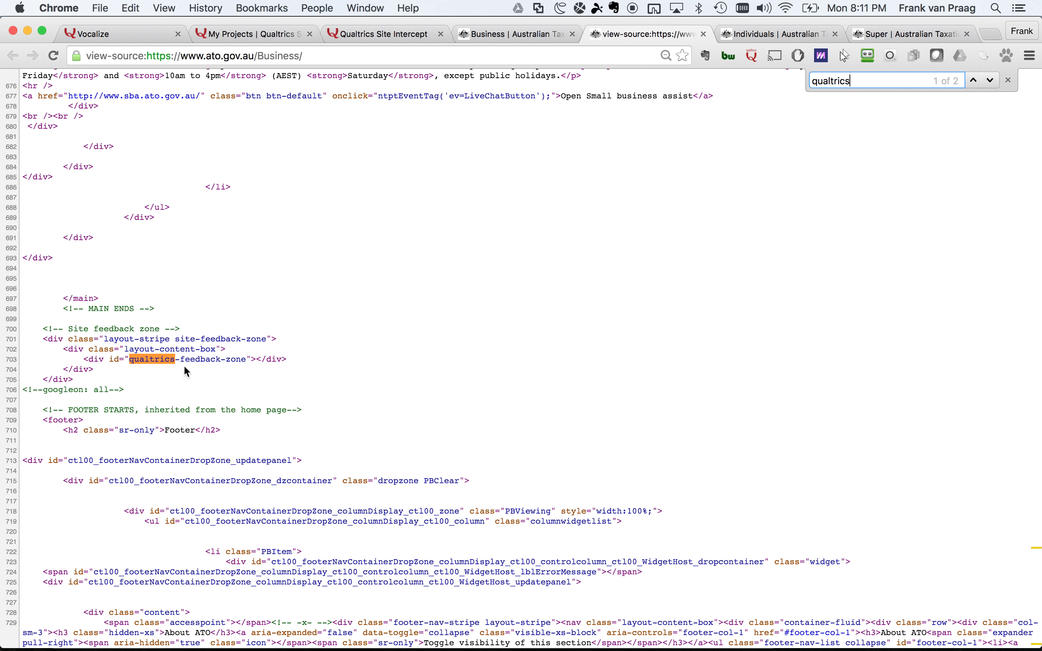
pyautogui.moveTo(161, 360); pyautogui.dragTo(233, 358)
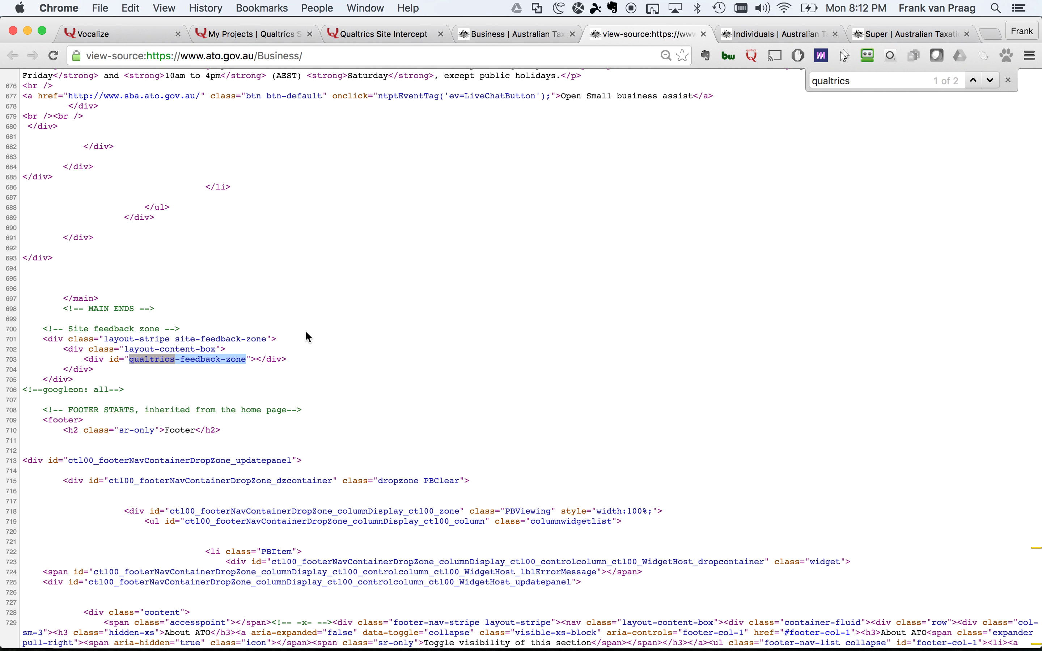
pyautogui.click(701, 35)
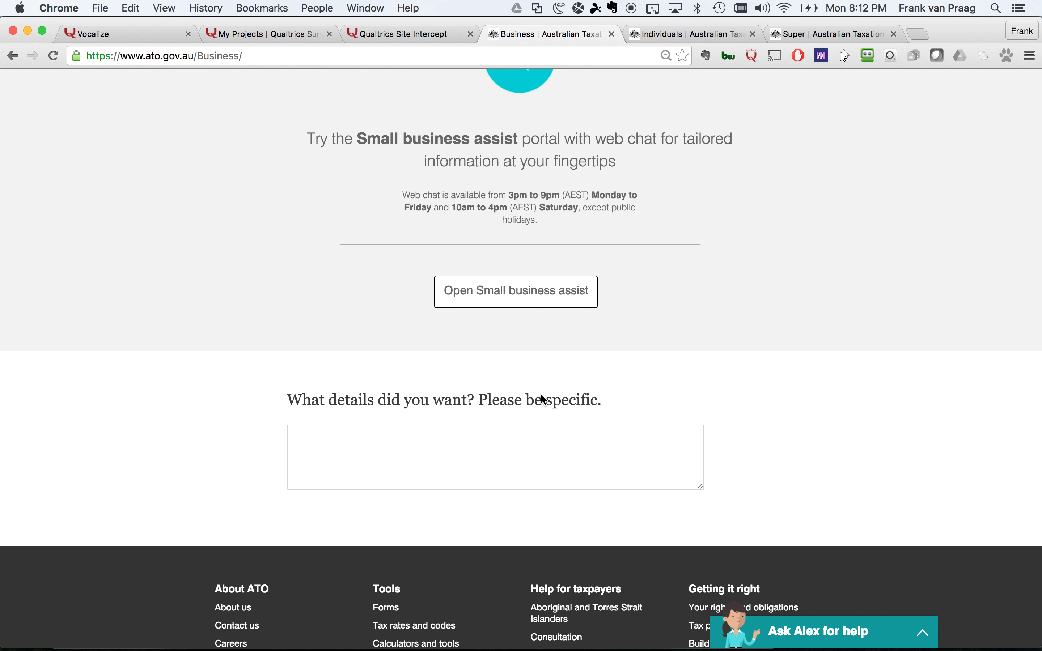
# Go through the ATO Individuals page to the Super page, highlight "Super" in its URL, and open and close its Feedback slider
pyautogui.scroll(-3, 543, 400)
pyautogui.scroll(4, 543, 400)
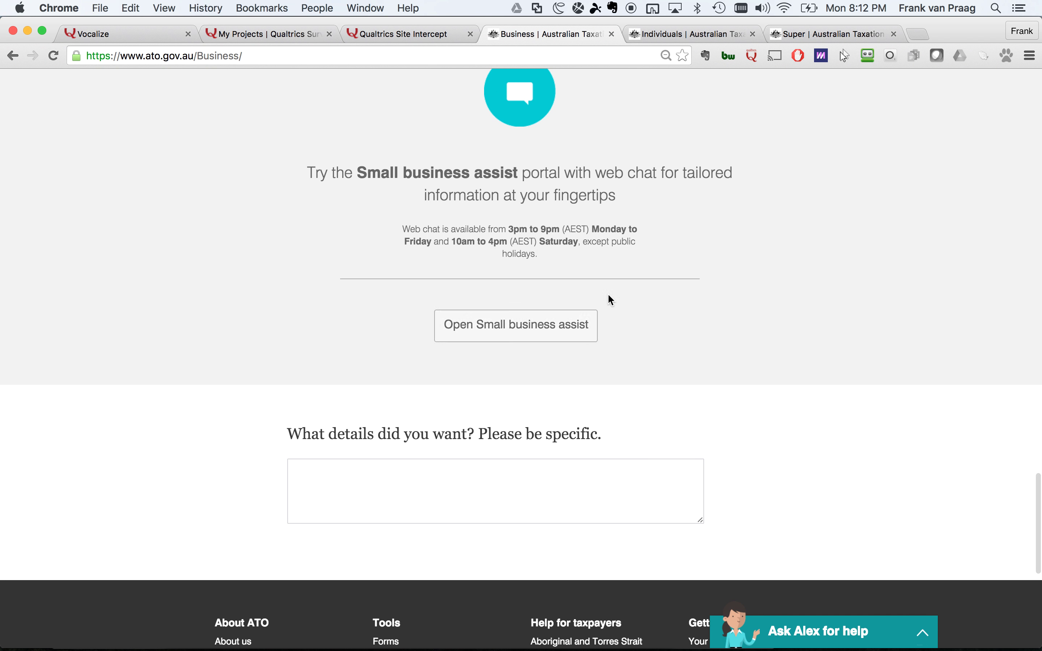
pyautogui.scroll(15, 636, 252)
pyautogui.scroll(15, 635, 253)
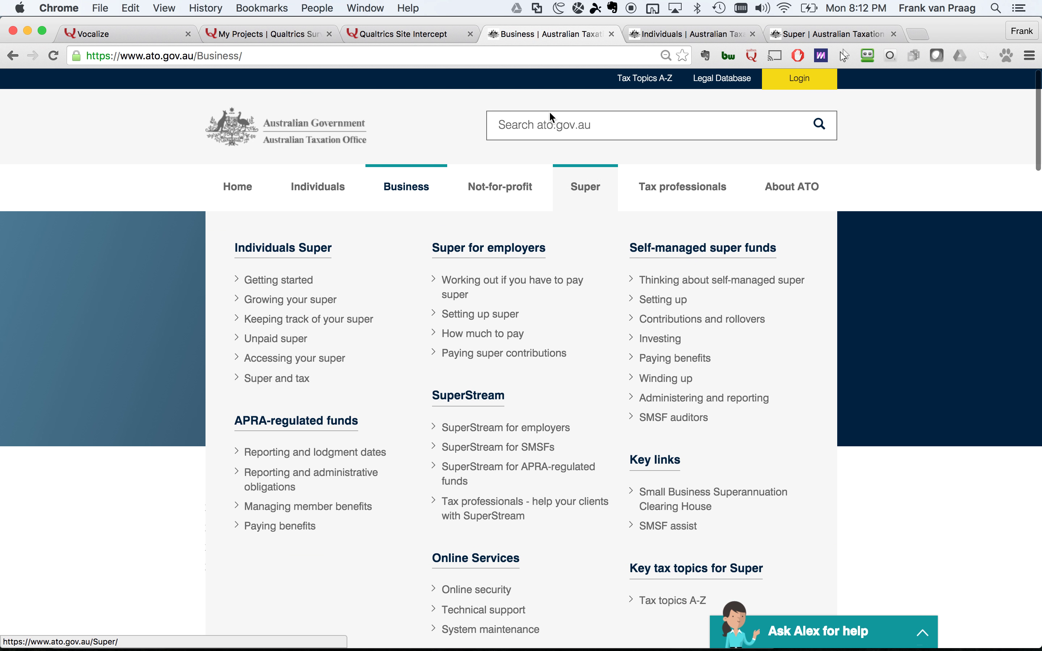
pyautogui.click(669, 34)
pyautogui.click(791, 34)
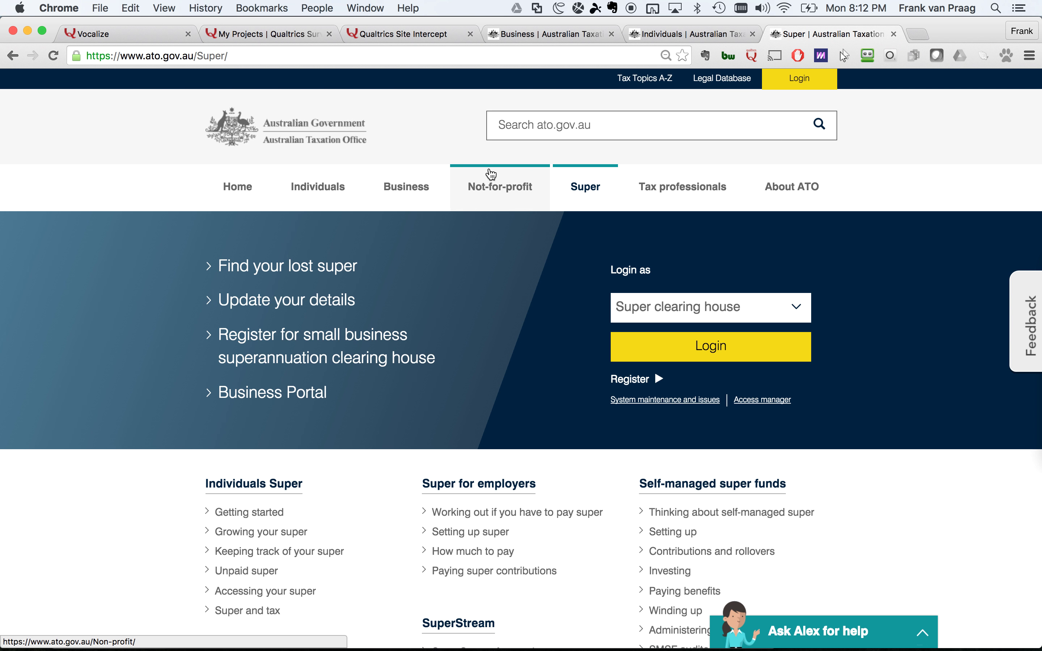
pyautogui.doubleClick(210, 56)
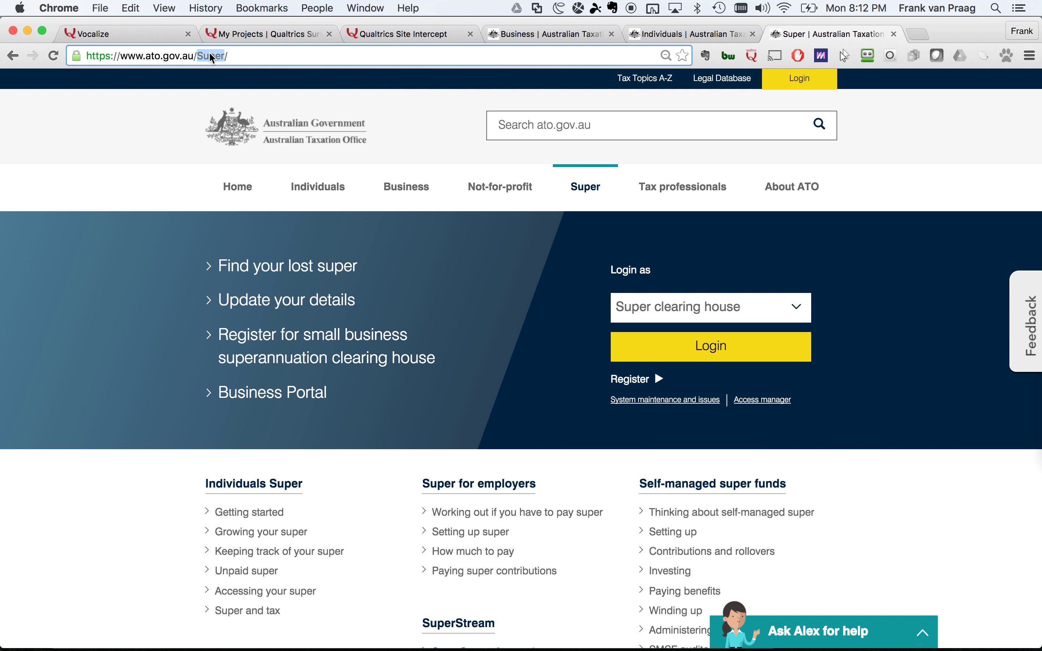
pyautogui.click(1027, 340)
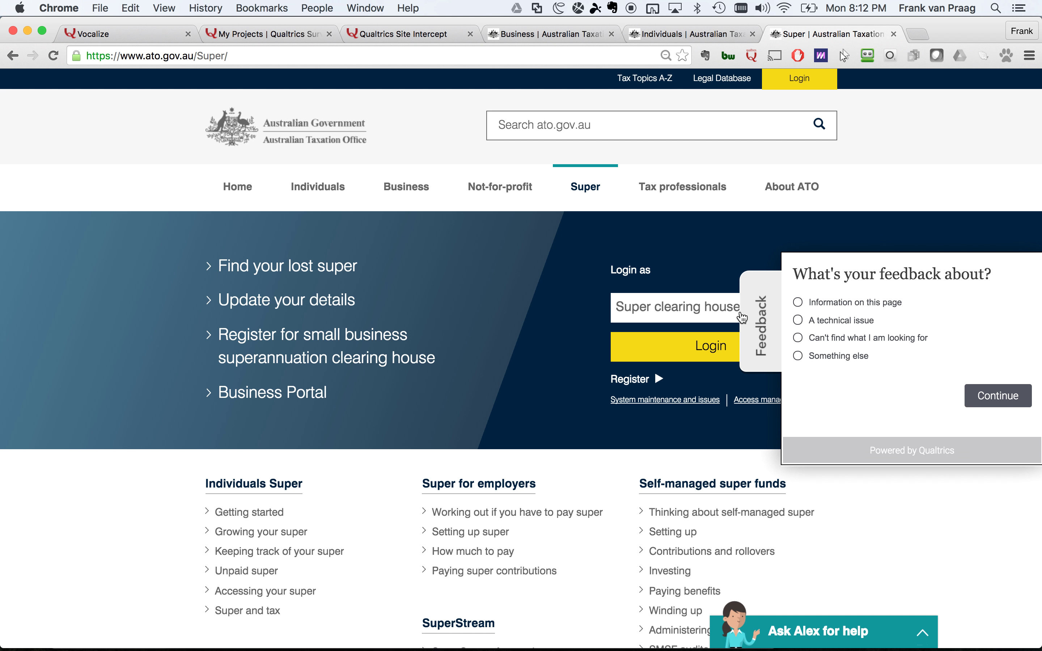
pyautogui.click(759, 317)
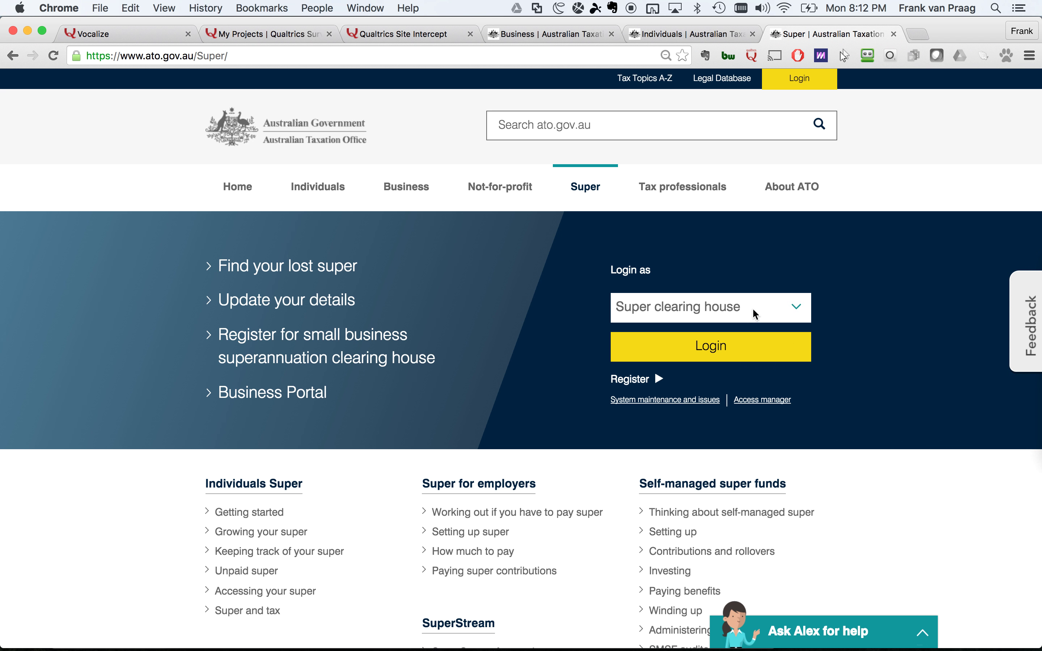
# Switch to Qualtrics Site Intercept and inspect the embedded target and Feedback tab elements of the Feedback Survey Tab creative
pyautogui.click(422, 36)
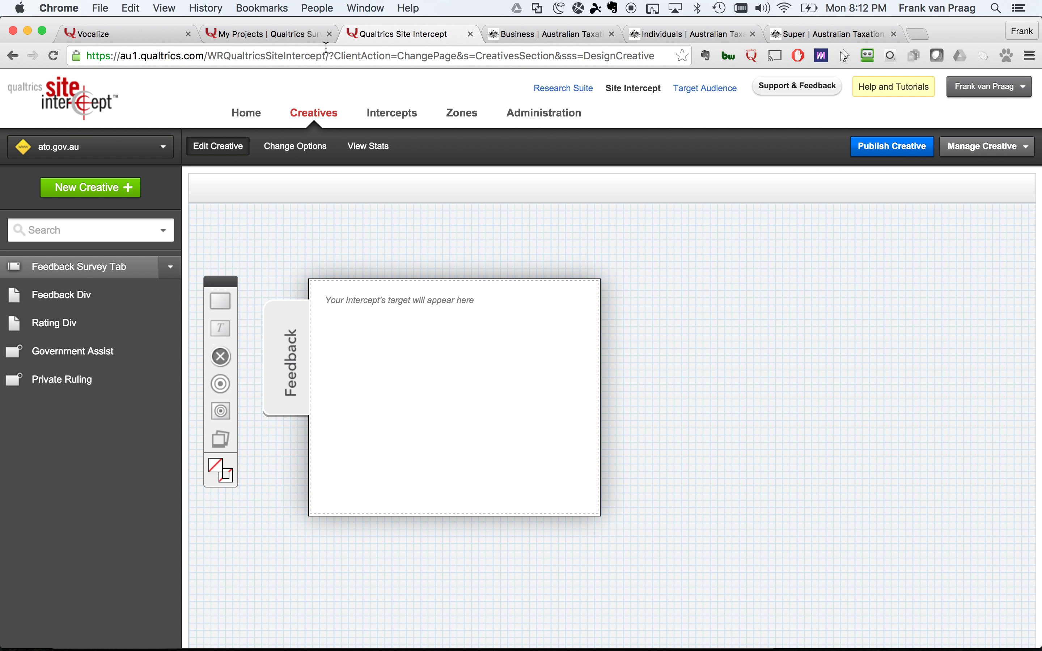
pyautogui.doubleClick(165, 56)
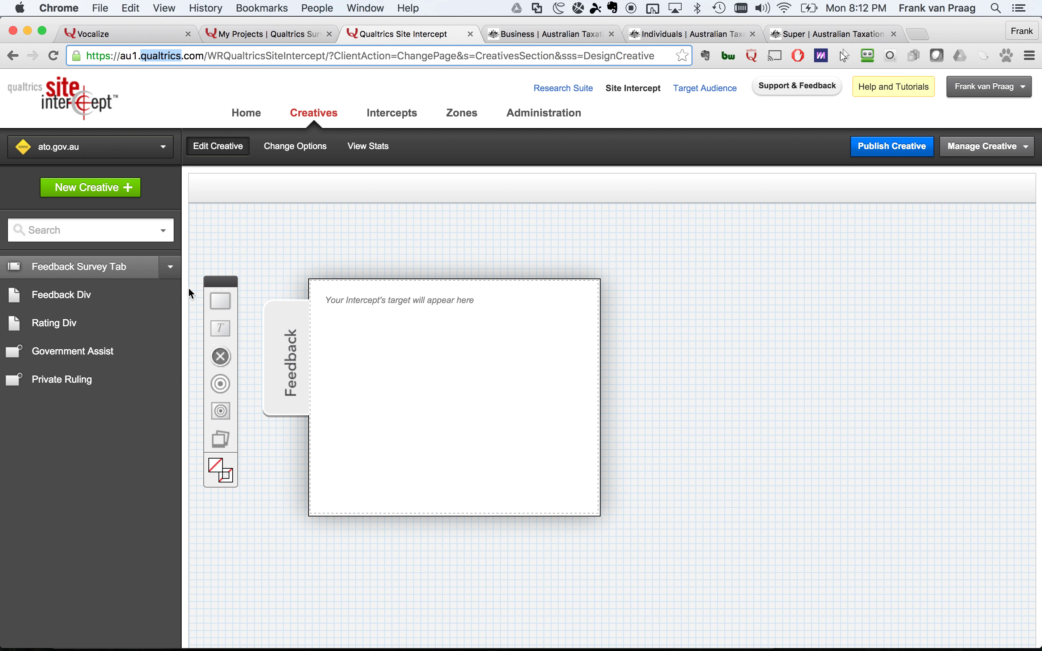
pyautogui.click(380, 344)
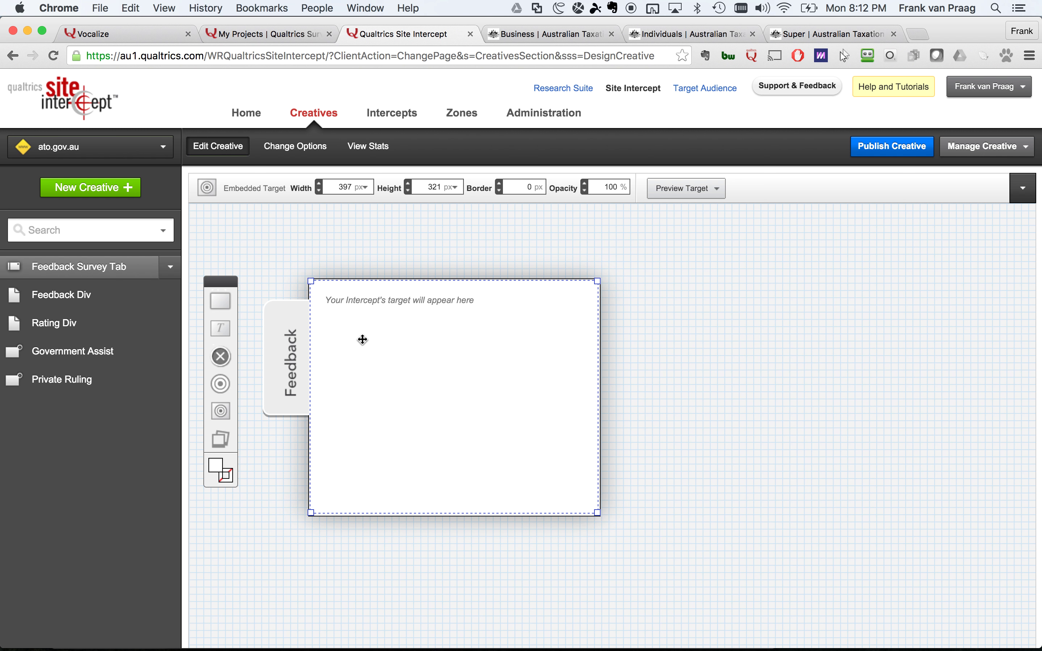
pyautogui.click(286, 350)
pyautogui.click(380, 335)
# Show the Feedback Survey Tab creative's slider options, preview it at desktop resolution, and open and close the slider in the preview
pyautogui.click(295, 148)
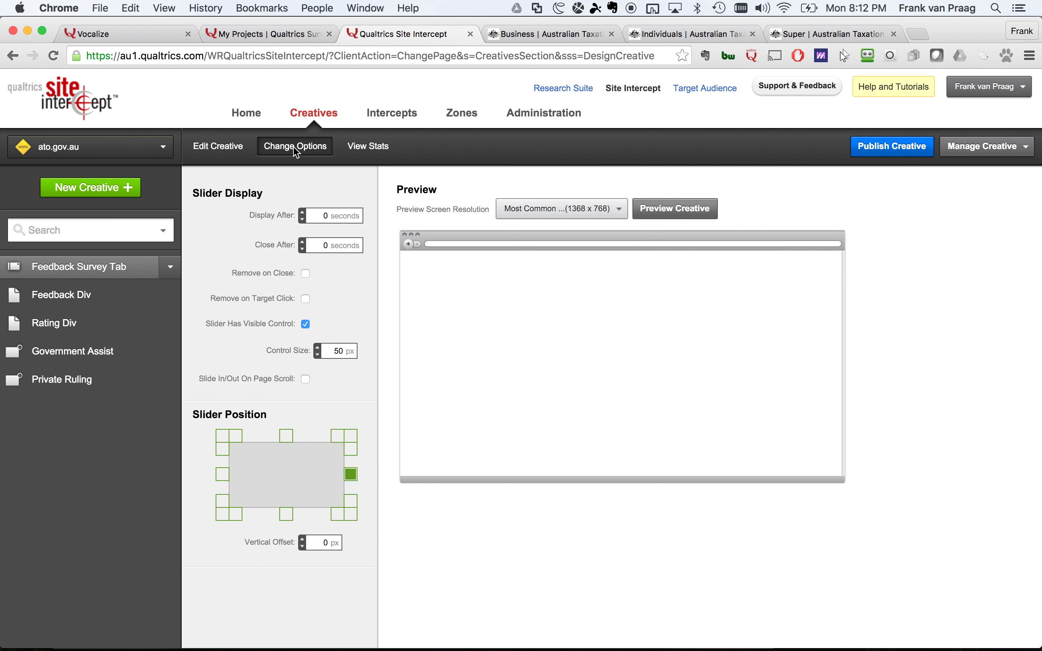
pyautogui.click(695, 208)
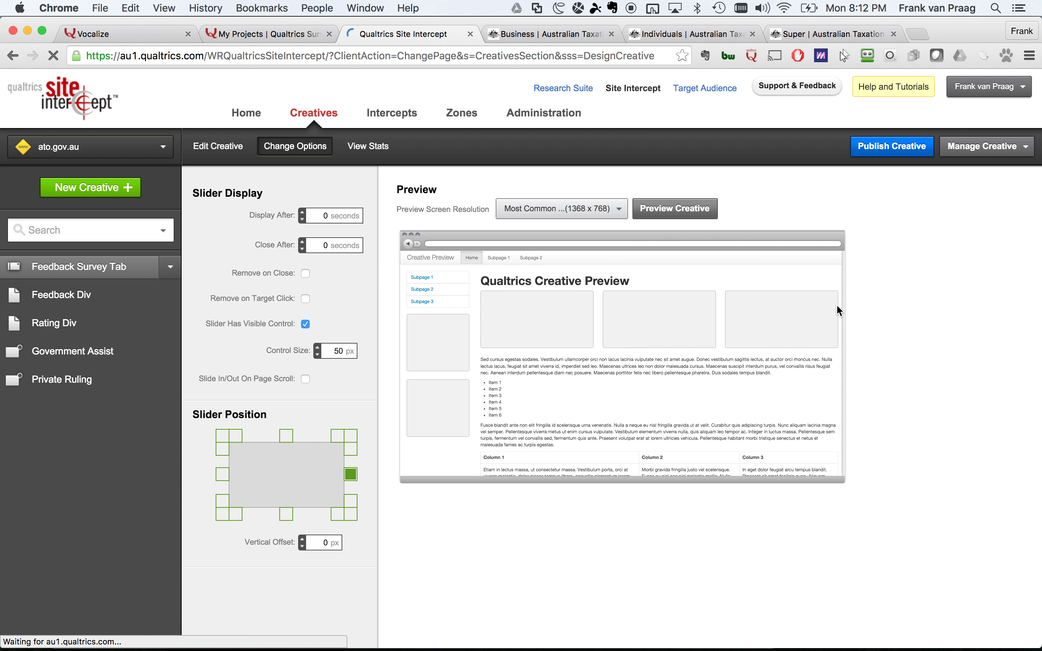
pyautogui.click(837, 340)
pyautogui.click(704, 351)
# Set the preview screen resolution to iPhone Portrait (320 x 480) and open the Feedback slider in the preview
pyautogui.click(545, 203)
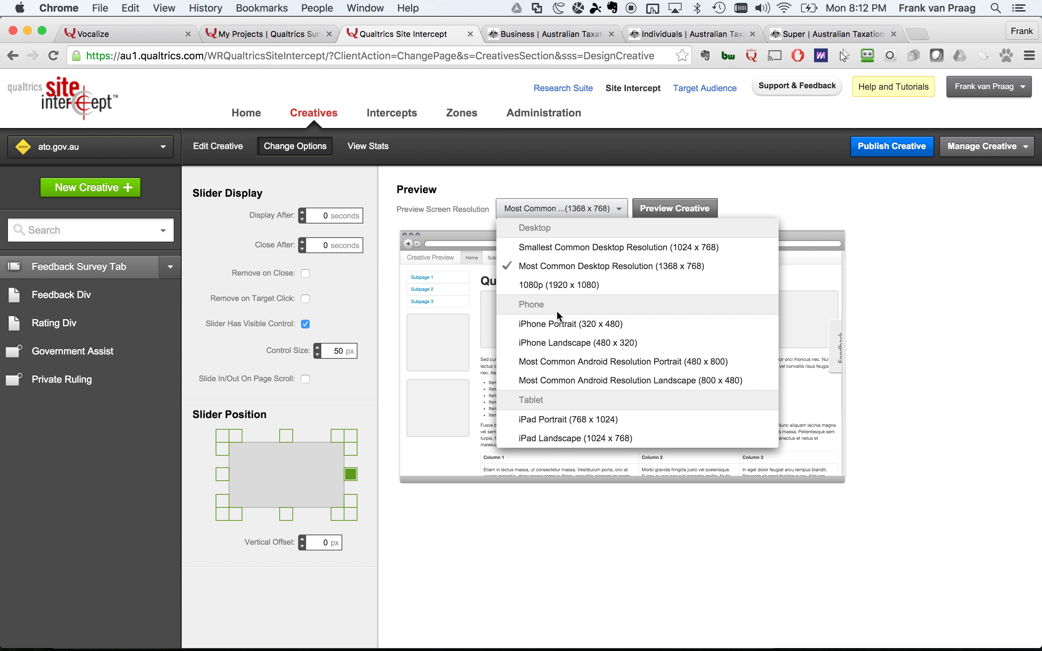
pyautogui.click(558, 326)
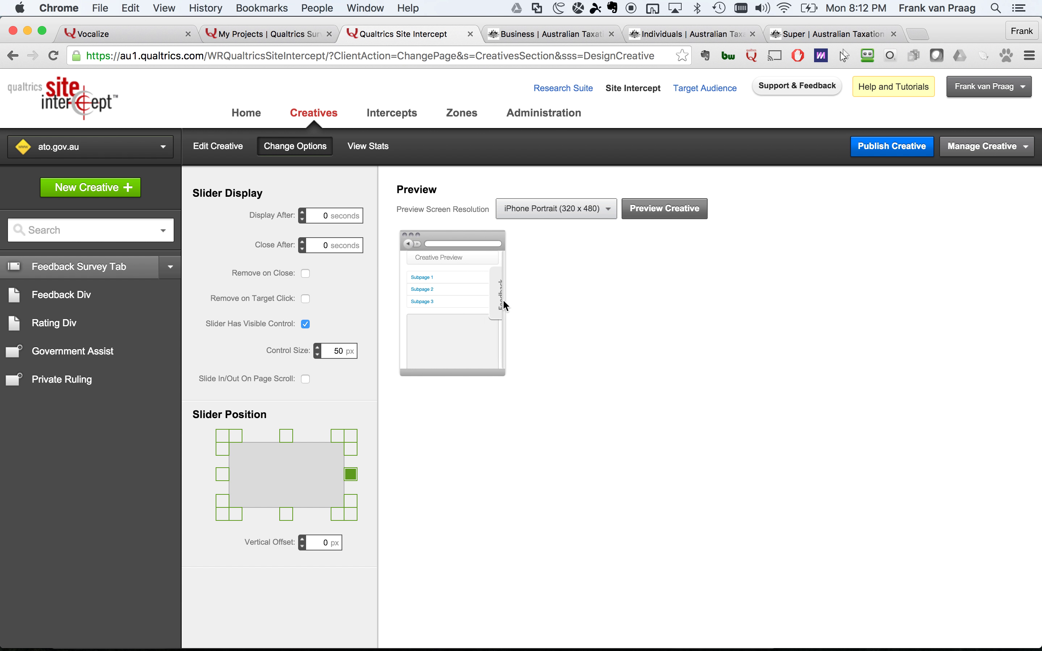
pyautogui.click(497, 303)
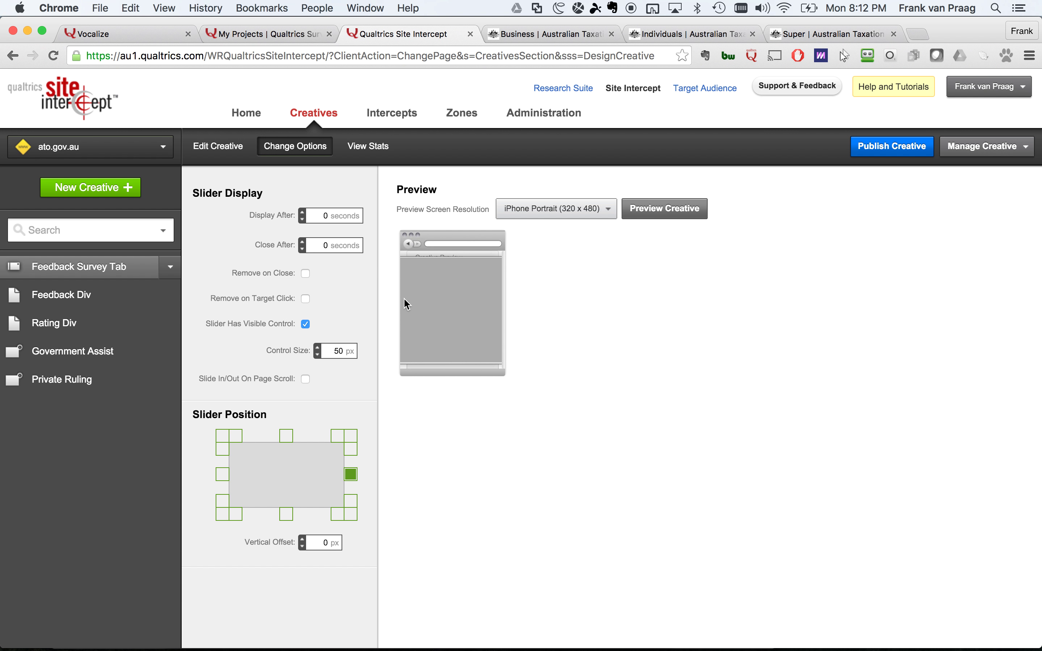
# Return to editing the creative, and look at the Feedback Div and Rating Div creatives
pyautogui.click(223, 150)
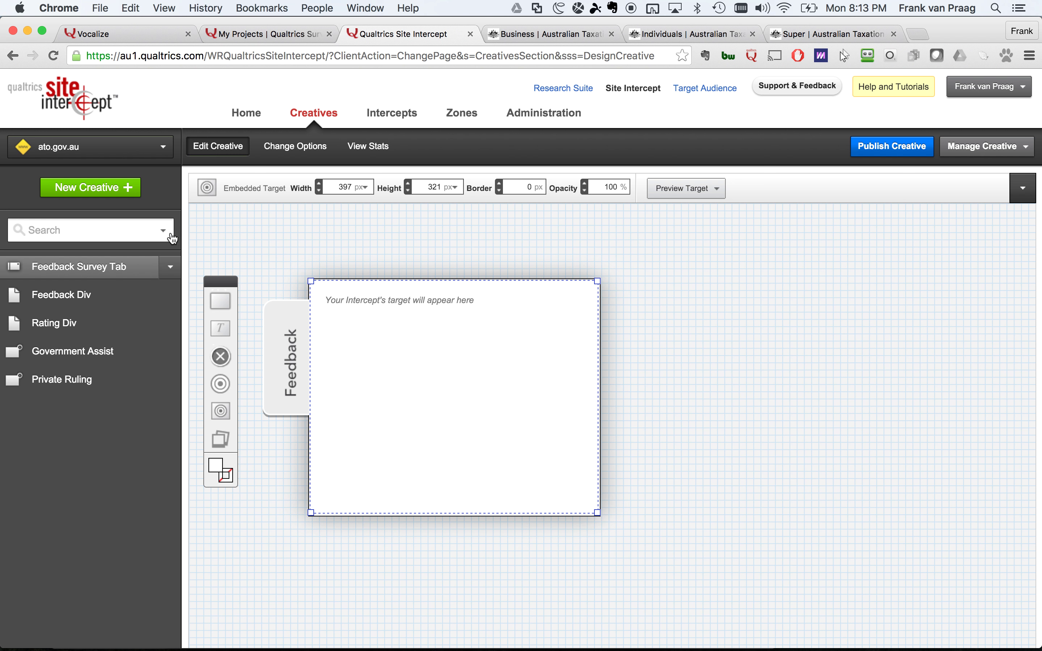
pyautogui.click(88, 307)
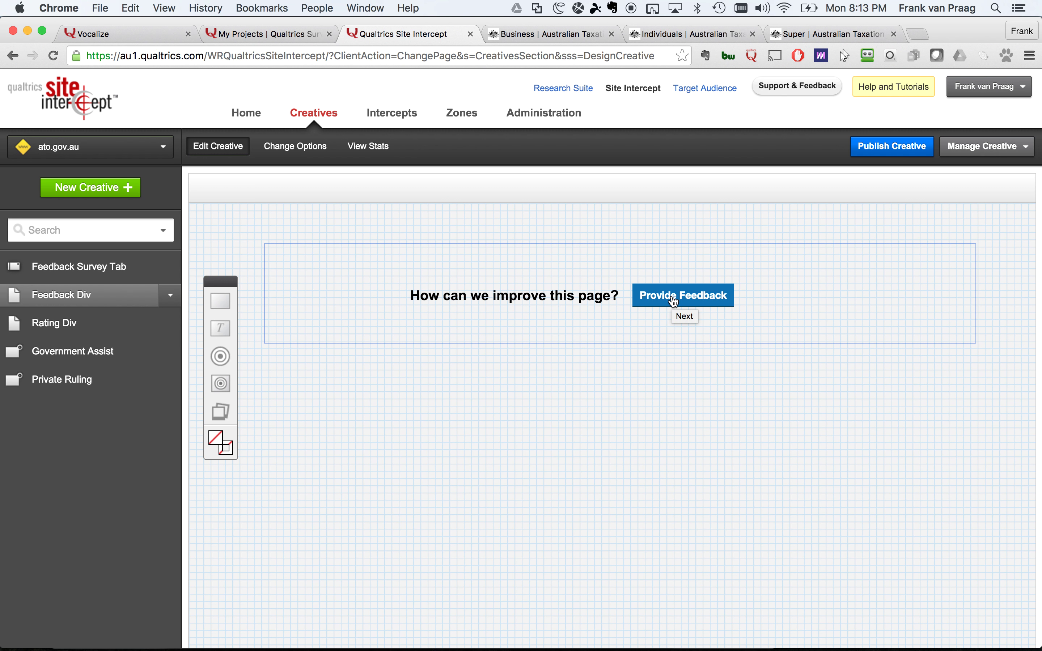
pyautogui.click(105, 322)
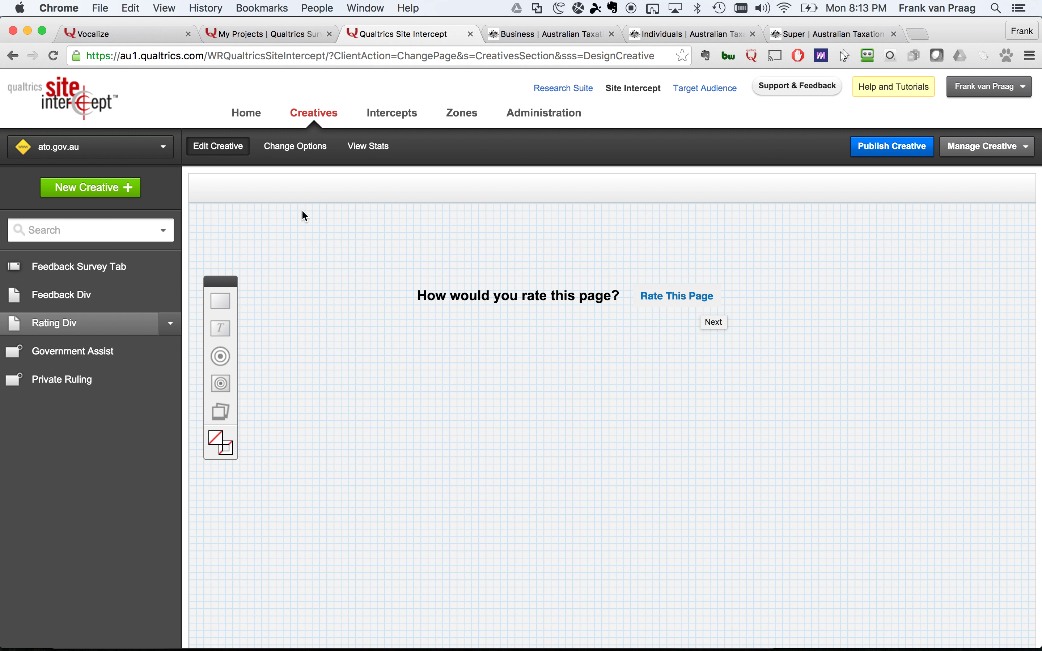
# Open the ATO Feedback and Ratings intercept and examine the URL conditions, creatives and target surveys of its Super, Individuals and Business rules
pyautogui.click(401, 122)
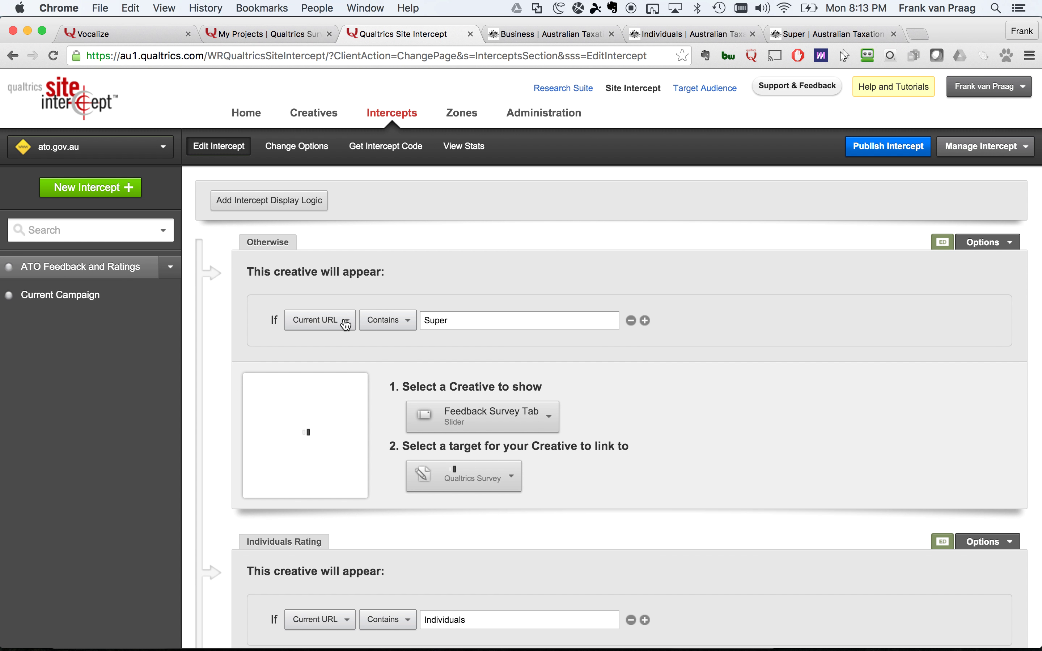
pyautogui.scroll(-2, 345, 324)
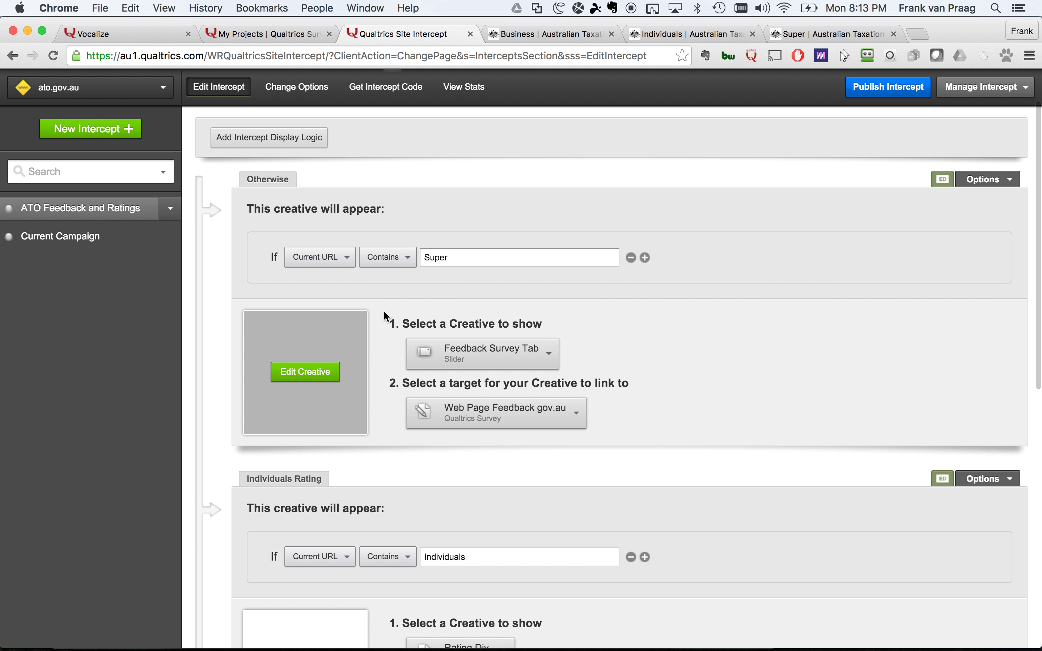
pyautogui.doubleClick(442, 257)
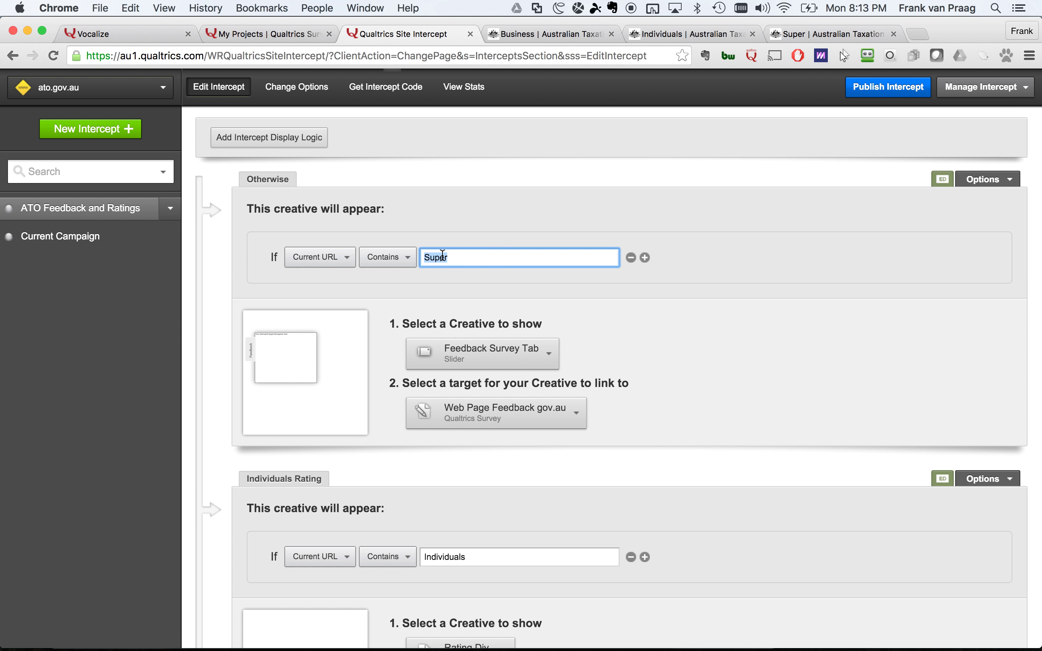
pyautogui.moveTo(290, 345)
pyautogui.scroll(-5, 481, 414)
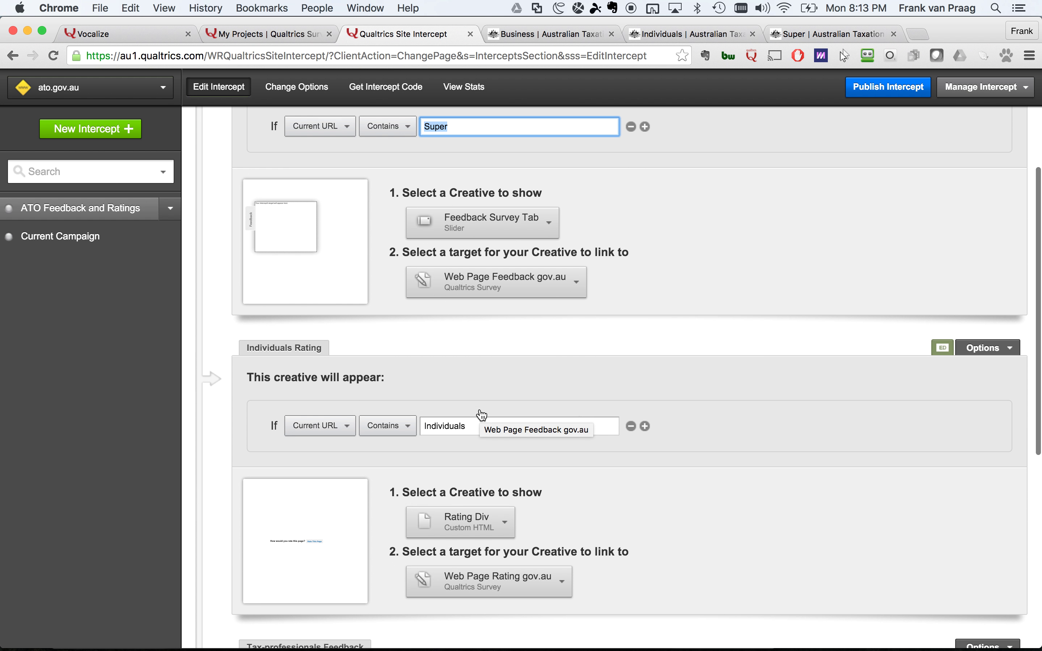
pyautogui.click(454, 423)
pyautogui.doubleClick(454, 423)
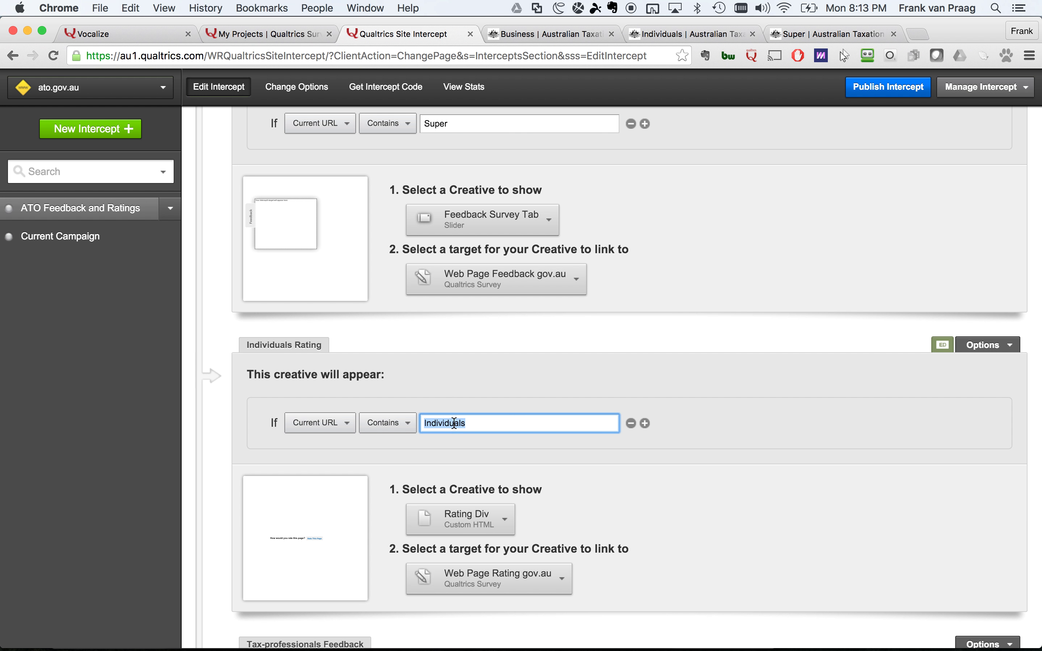
pyautogui.scroll(-3, 454, 423)
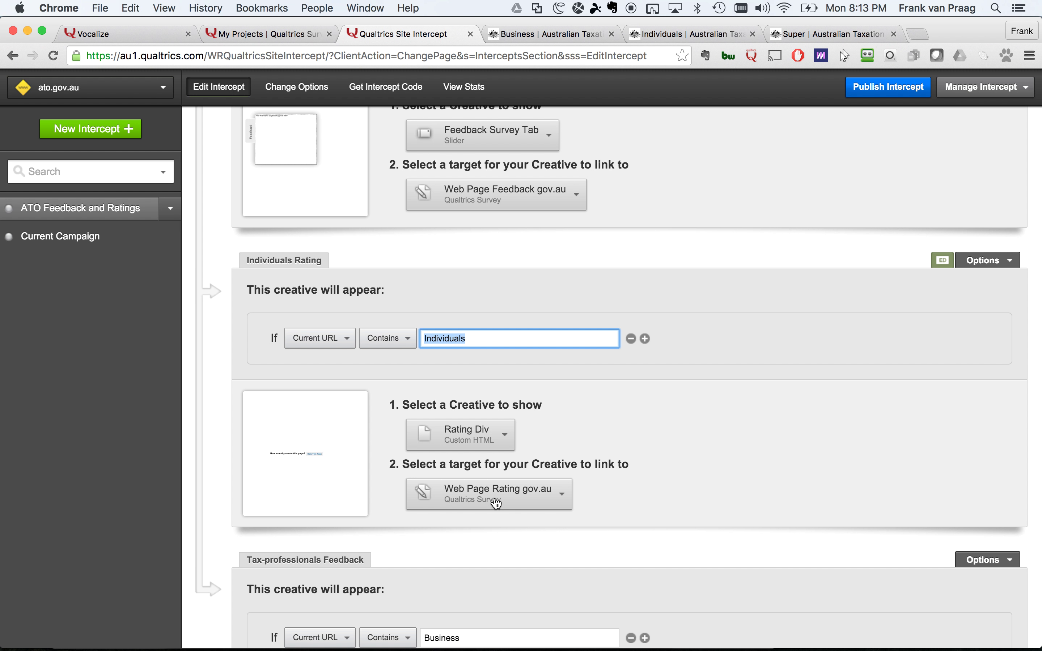
pyautogui.scroll(-3, 710, 493)
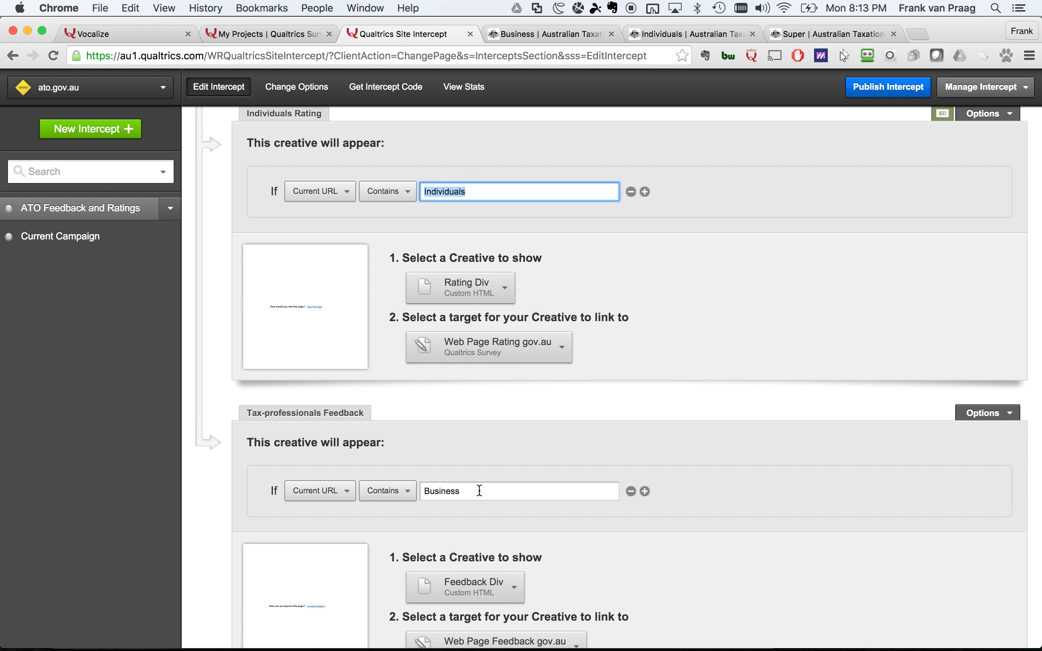
# Examine the intercept's Tax-professionals Feedback rule for Business URLs and the embedded feedback question near the foot of the ATO Business page
pyautogui.scroll(-2, 479, 491)
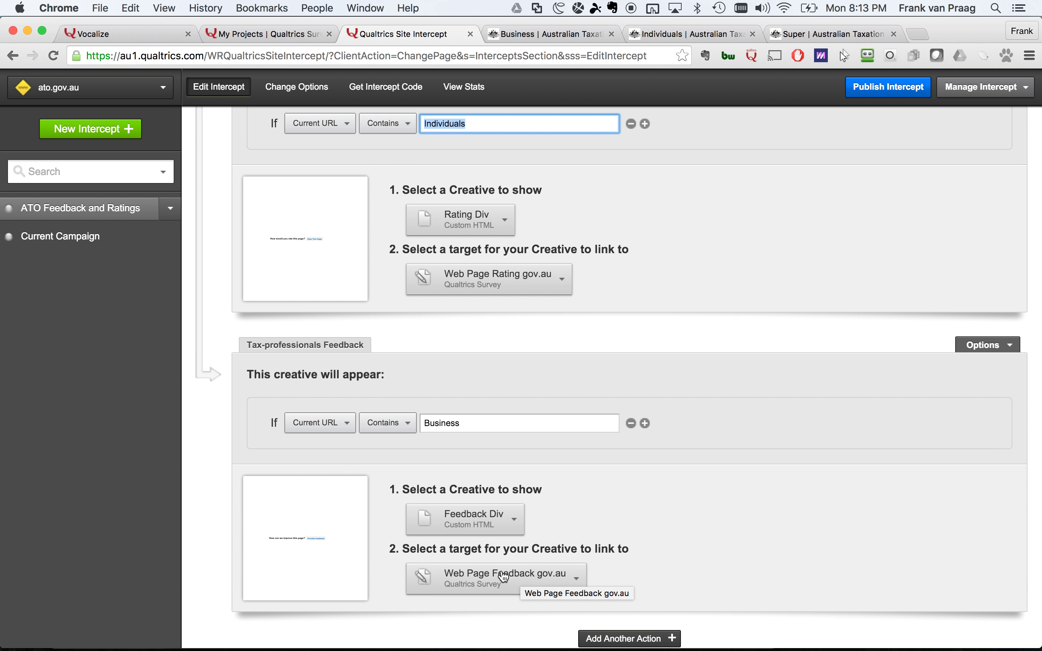
pyautogui.scroll(10, 612, 443)
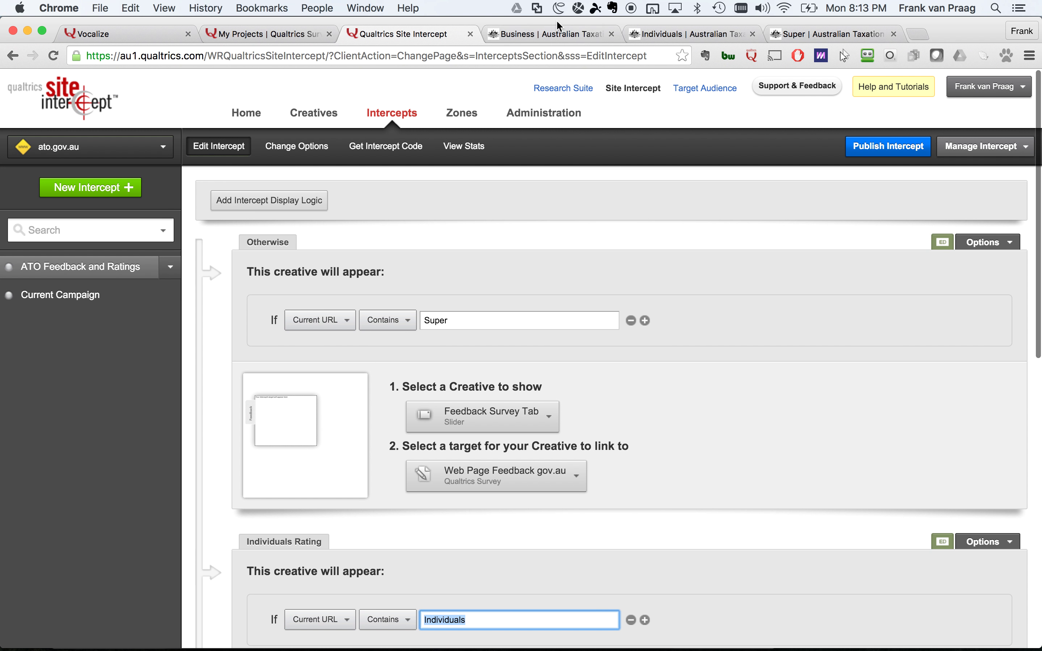
pyautogui.click(552, 31)
pyautogui.scroll(-15, 507, 324)
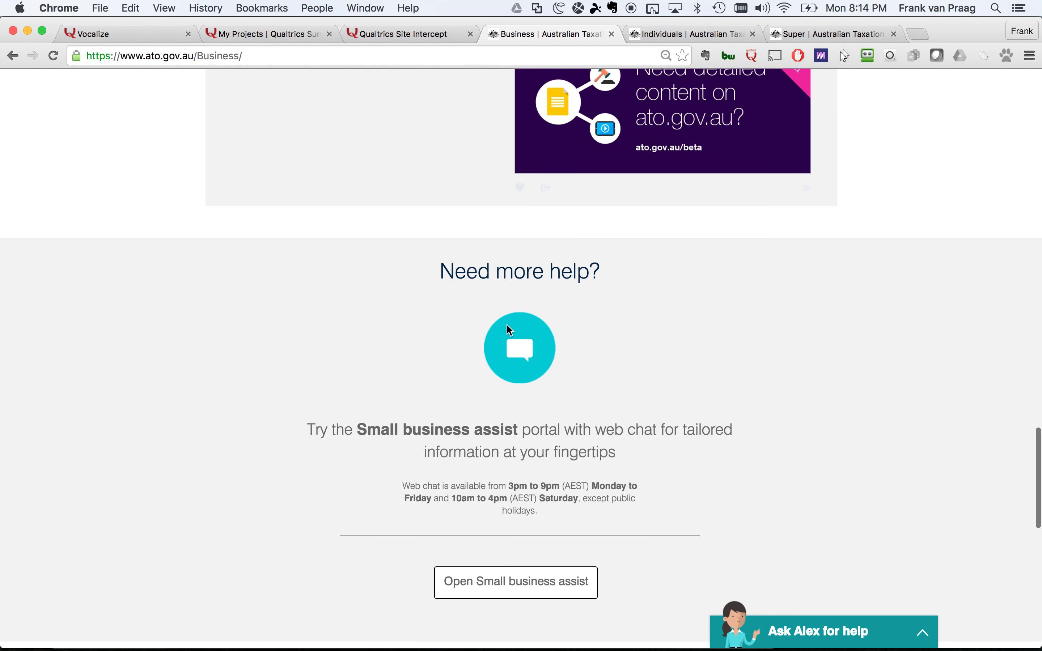
pyautogui.scroll(-6, 508, 330)
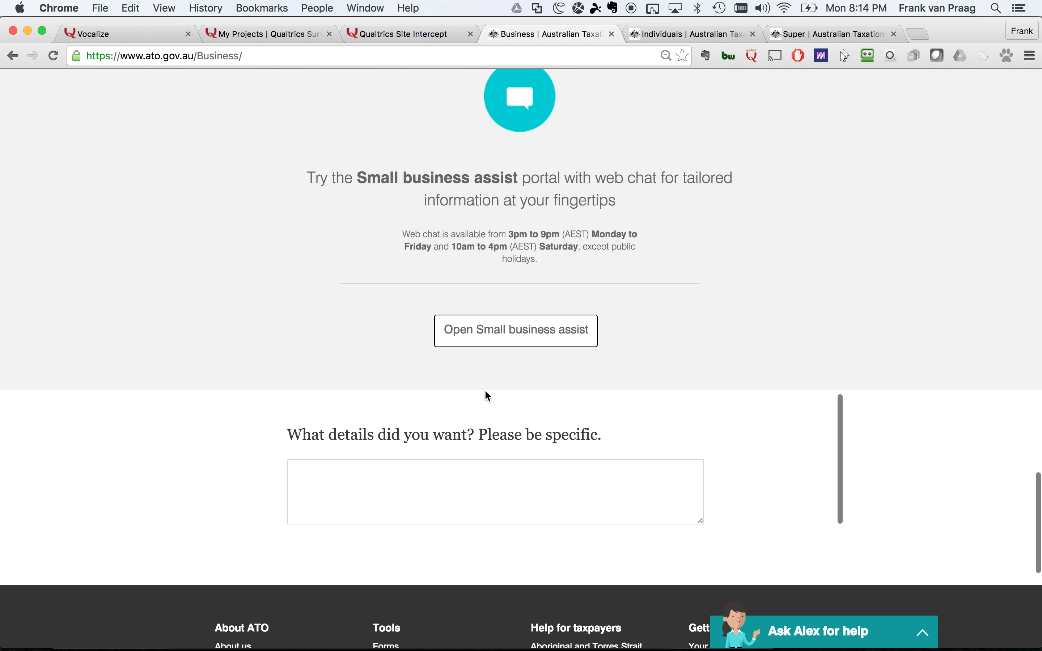
# Open the page rating on the ATO Individuals page, rate the page 3.5 stars, and change the rating to 2 stars
pyautogui.click(674, 32)
pyautogui.scroll(-20, 526, 276)
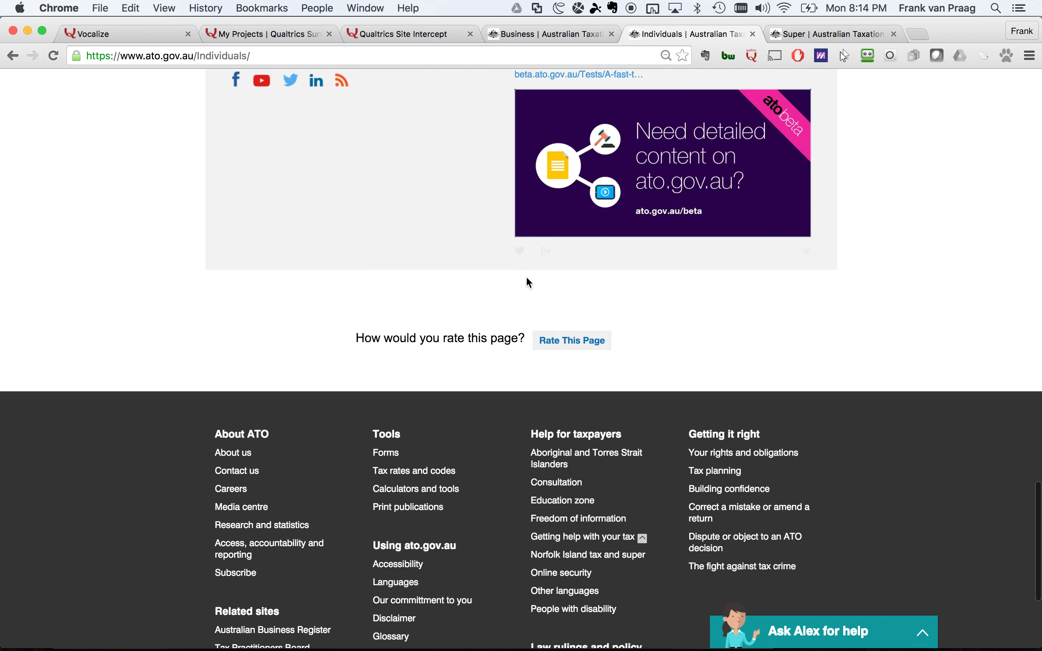
pyautogui.click(550, 297)
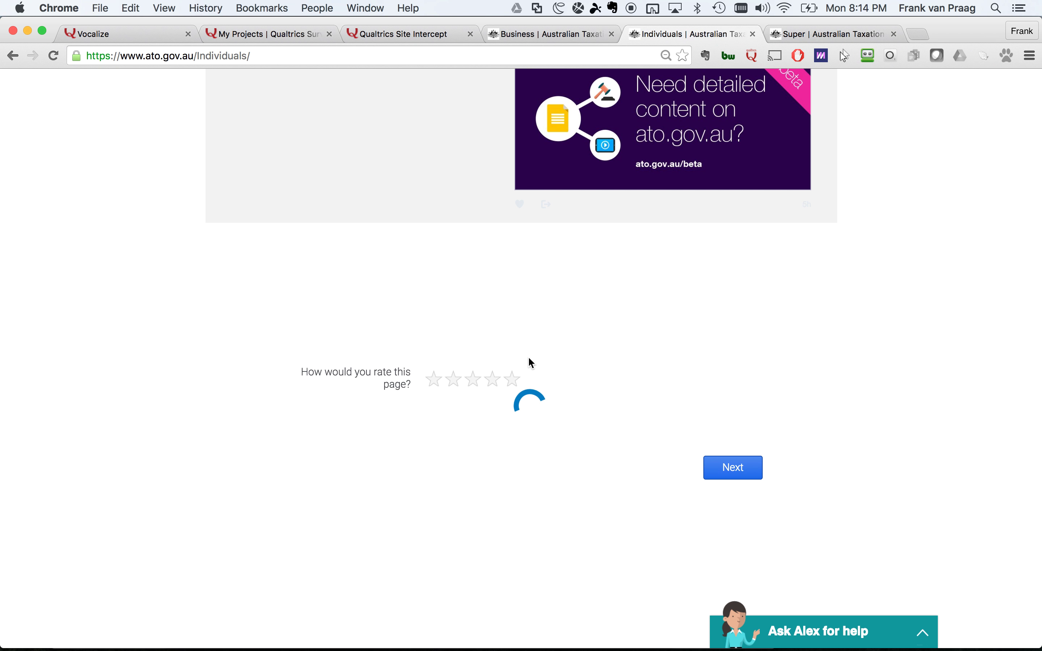
pyautogui.click(494, 383)
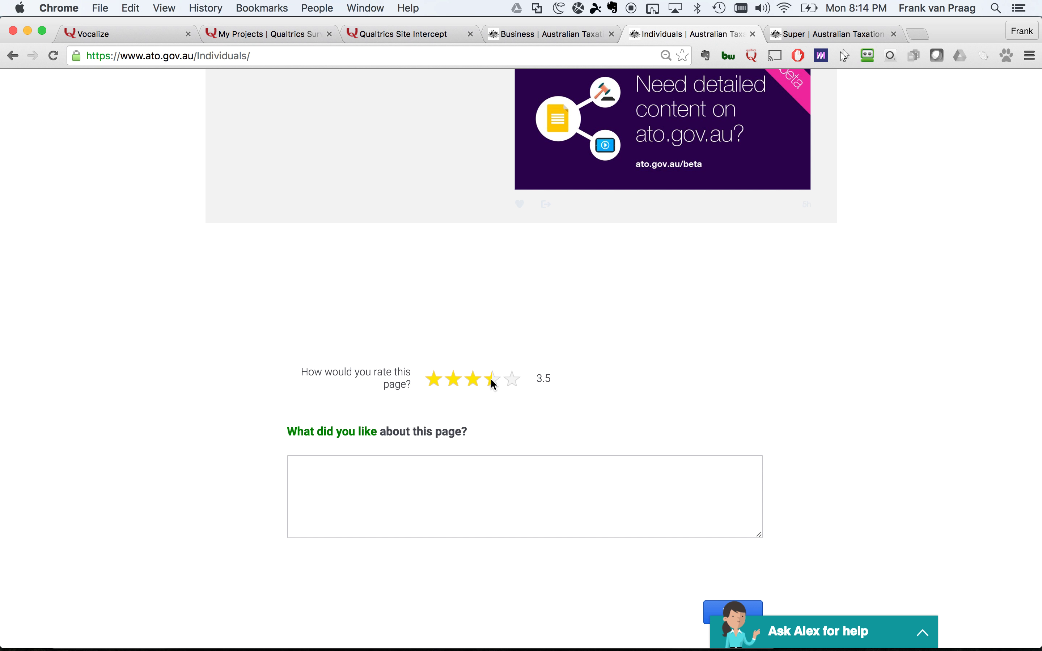
pyautogui.click(459, 383)
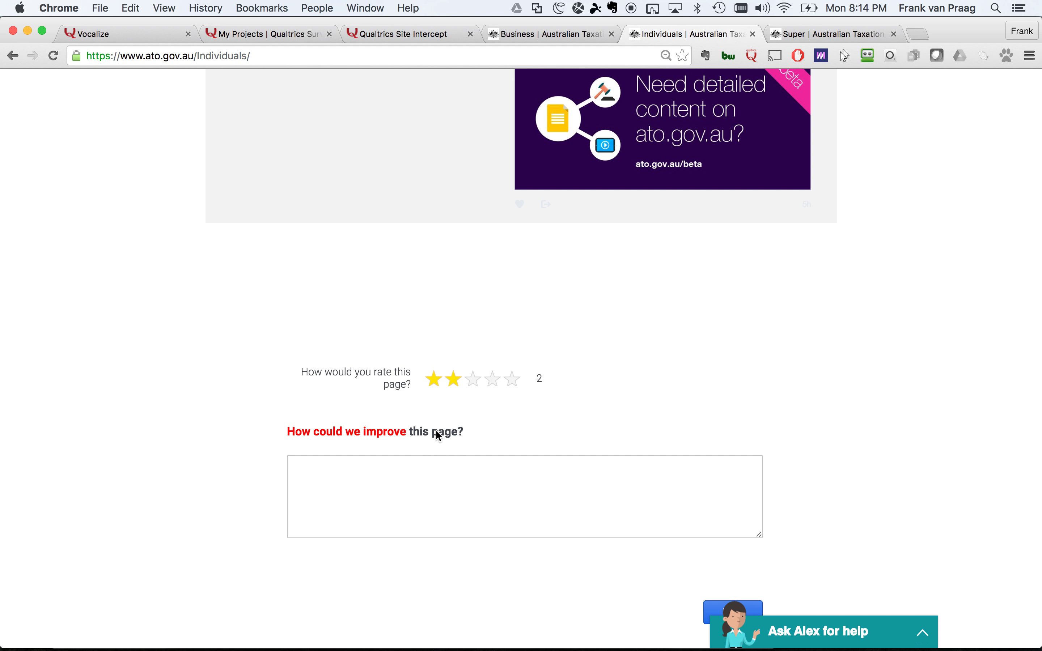
pyautogui.scroll(10, 436, 433)
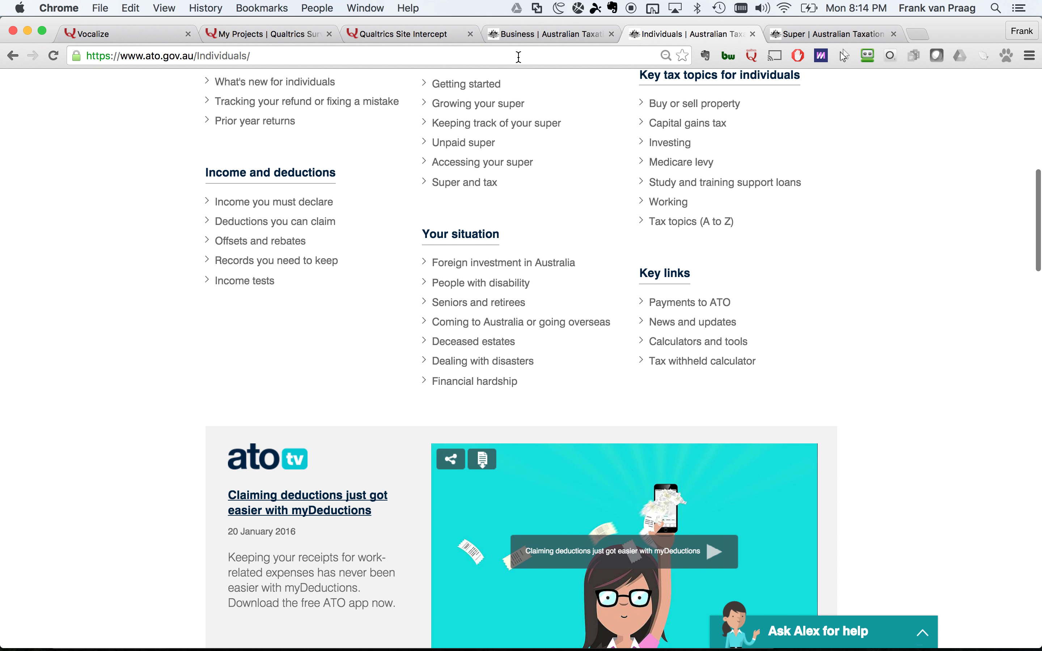
# Answer the details question in the ATO Business page's embedded survey with "I was lookingn for somehting but couldn't find it!"
pyautogui.click(523, 36)
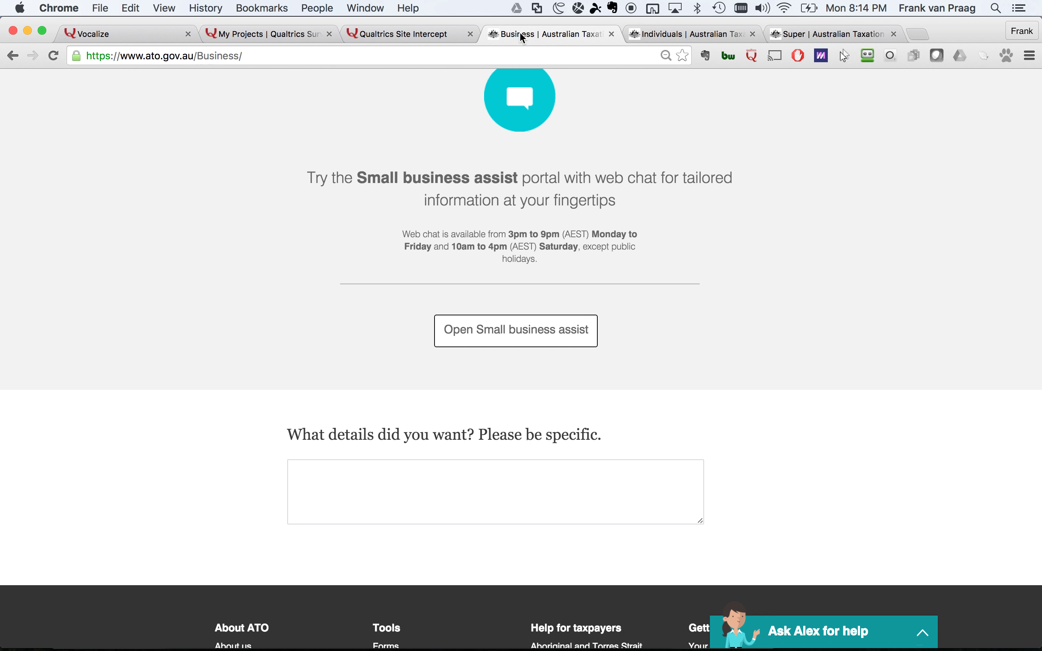
pyautogui.click(466, 480)
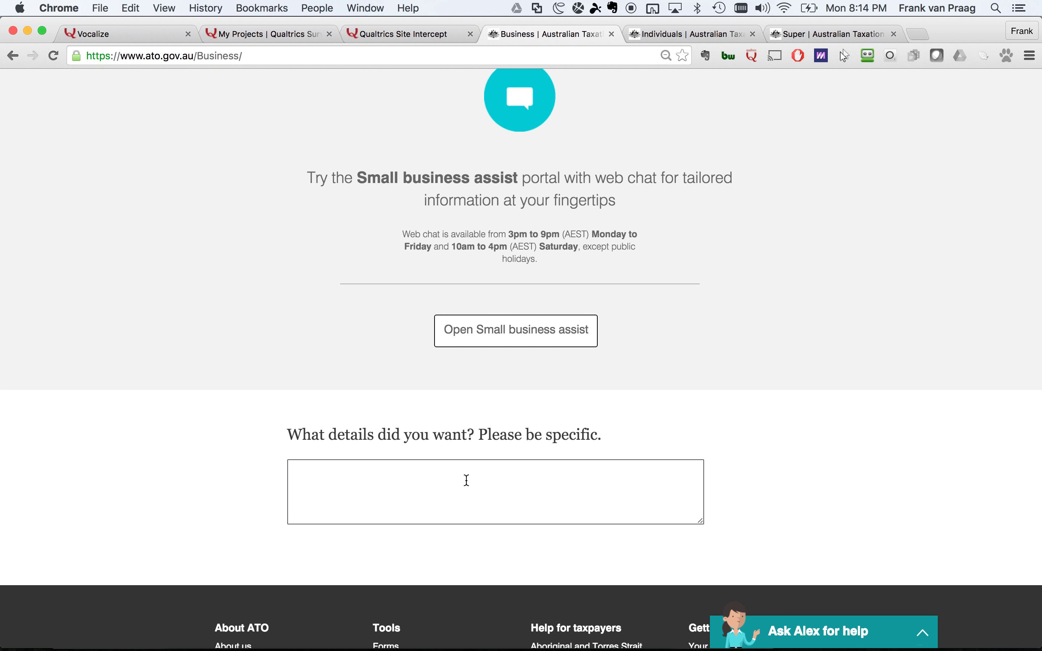
pyautogui.write('I was lookingn for somehting but co')
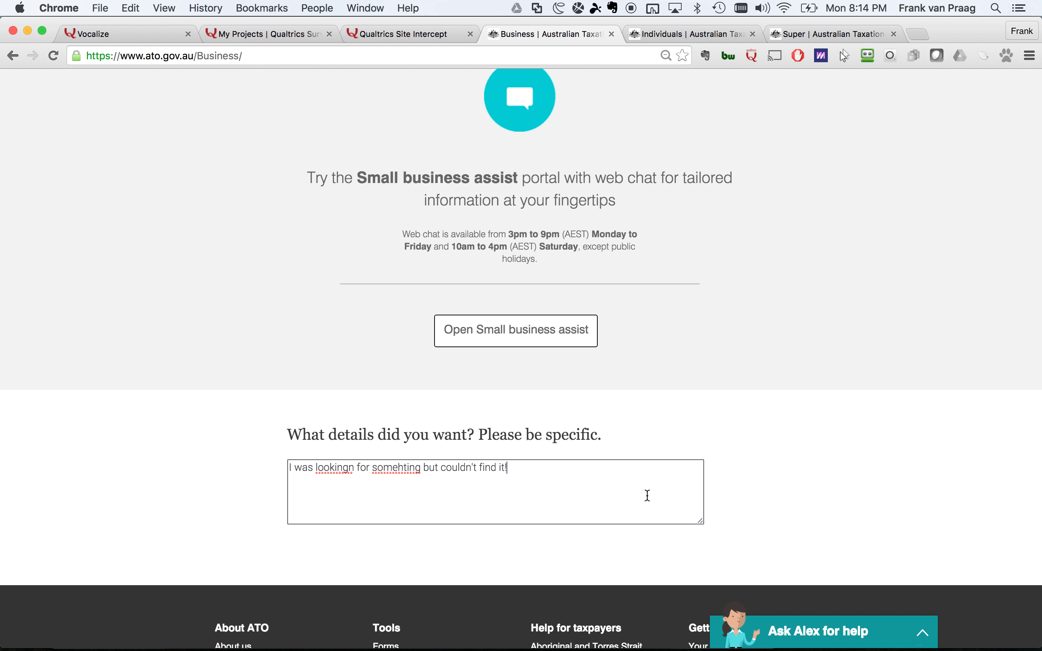
pyautogui.write("uldn't find it!")
pyautogui.click(725, 560)
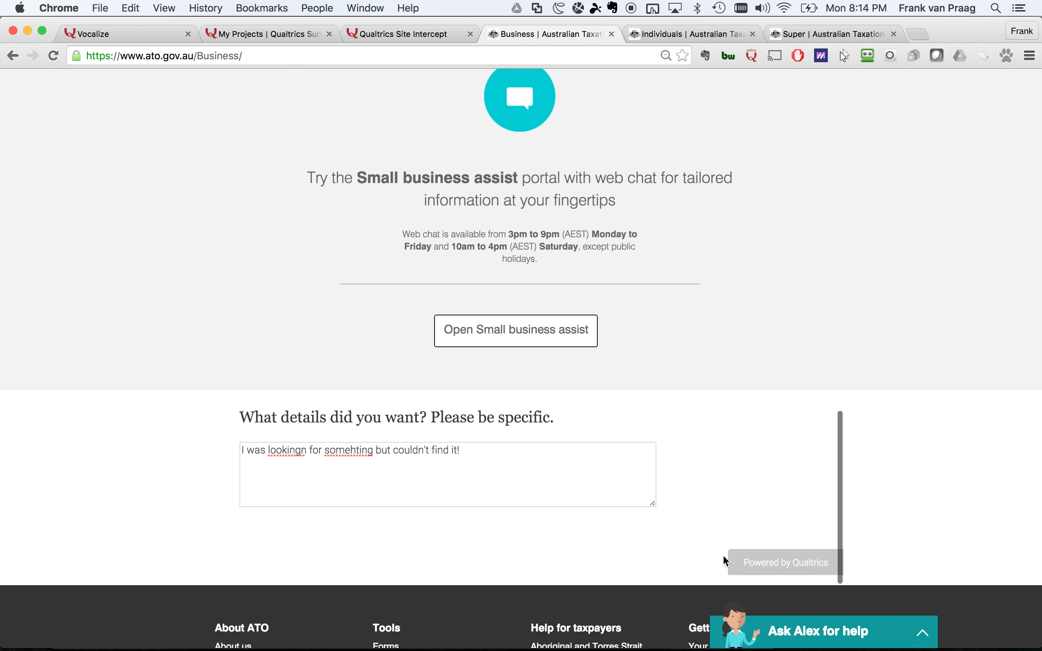
pyautogui.scroll(10, 724, 504)
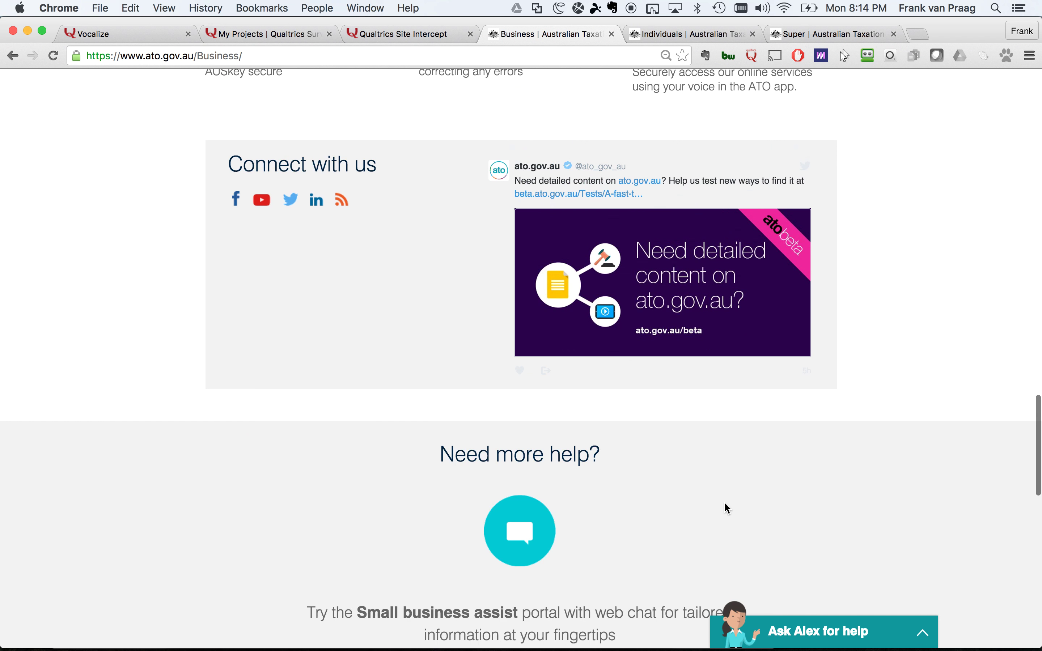
pyautogui.scroll(12, 724, 504)
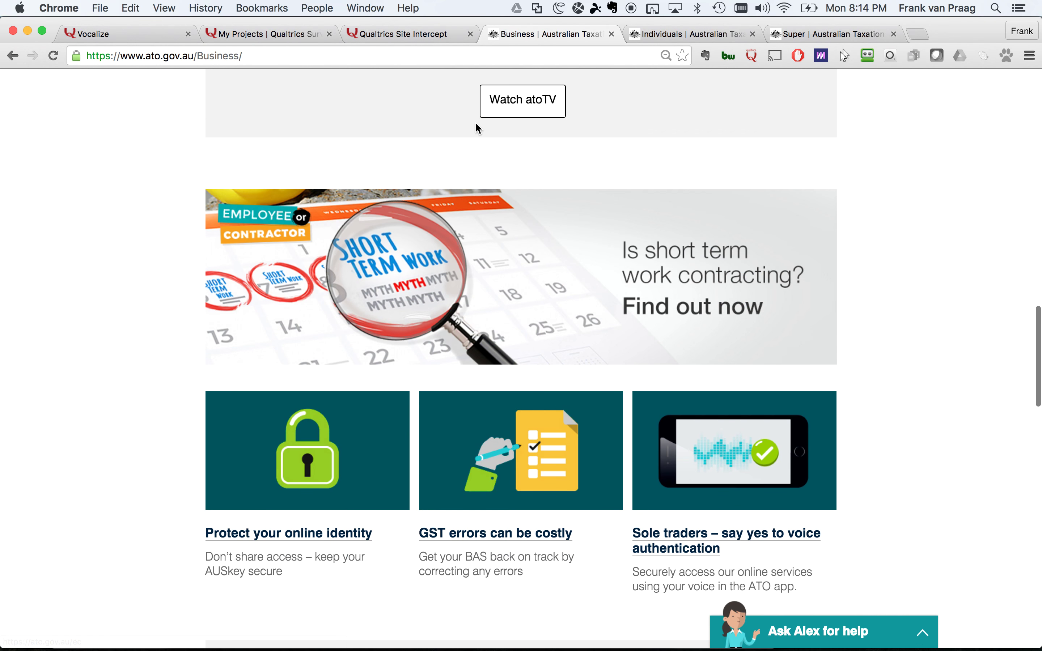
# Return to the GOV.AU dashboard in Vocalize, show the Cross-Agency Summary page, and finish editing it
pyautogui.click(274, 33)
pyautogui.click(167, 38)
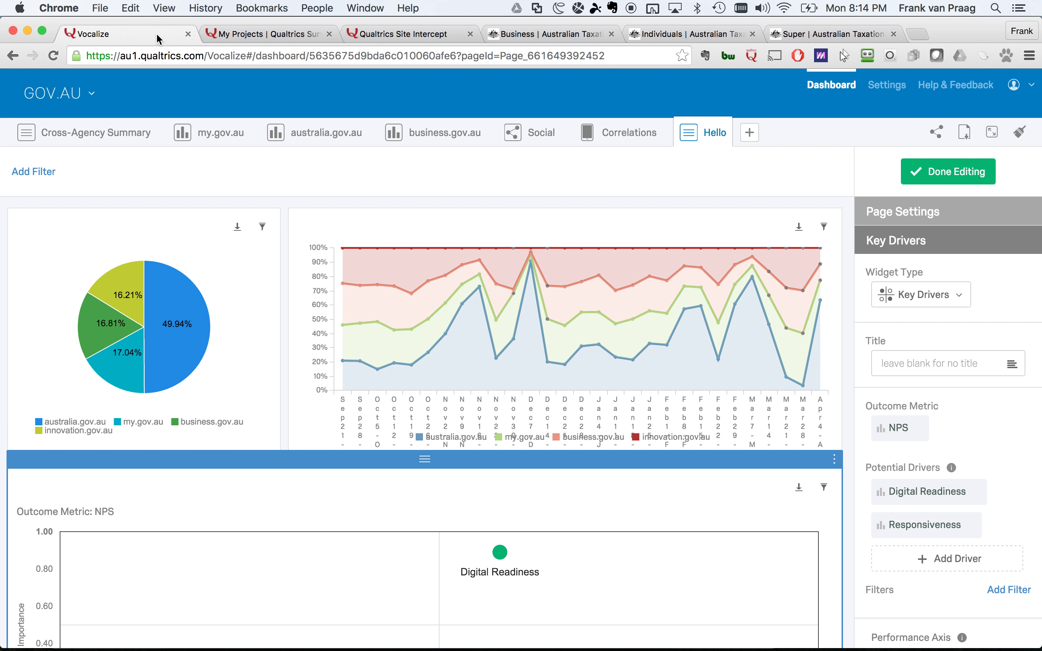
pyautogui.click(111, 133)
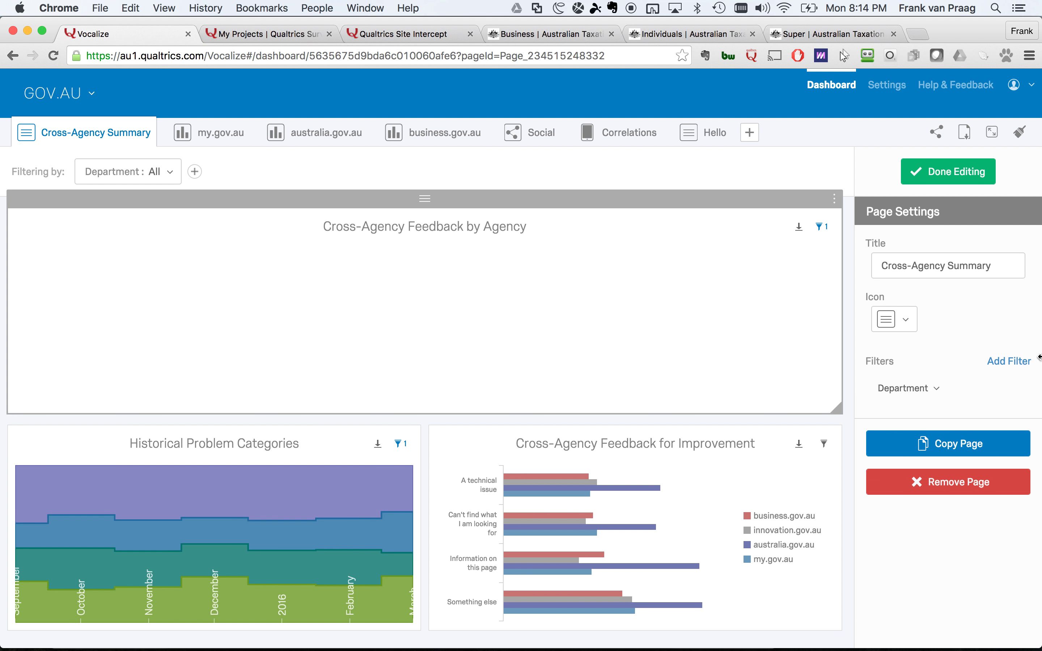
pyautogui.click(954, 169)
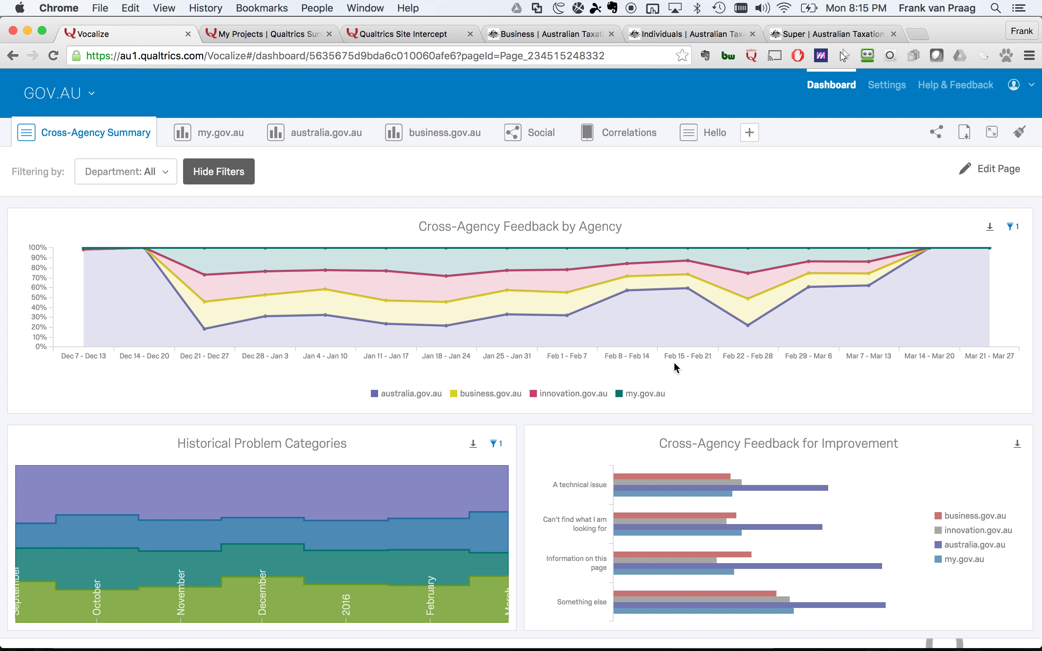
# Highlight the my.gov.au series in the Cross-Agency Feedback by Agency chart and reload the dashboard
pyautogui.click(653, 400)
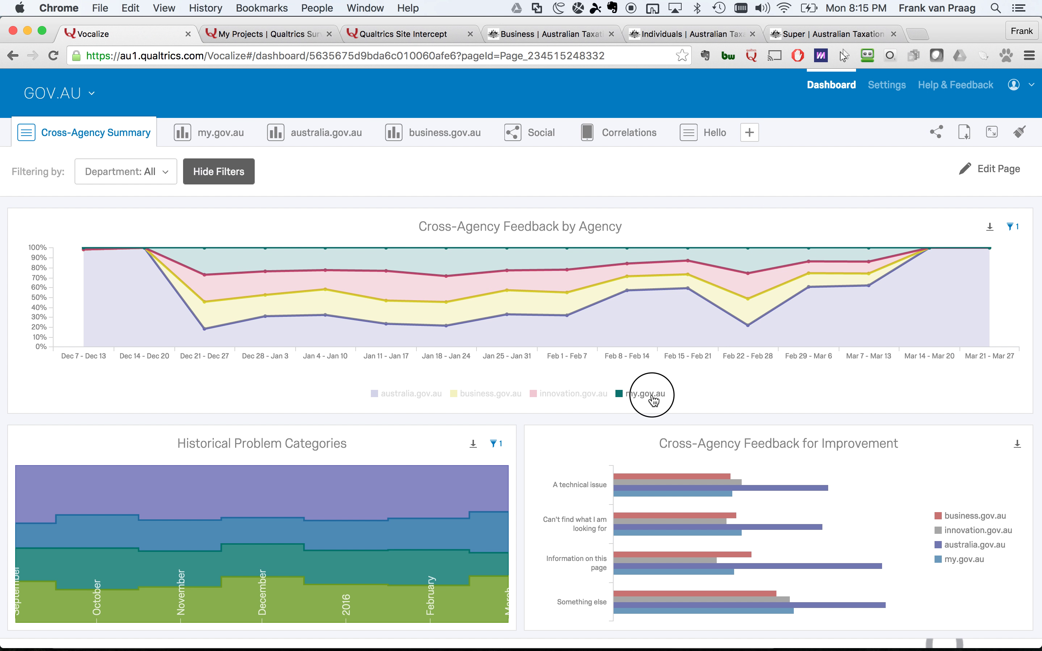
pyautogui.click(653, 400)
pyautogui.press('super+r')
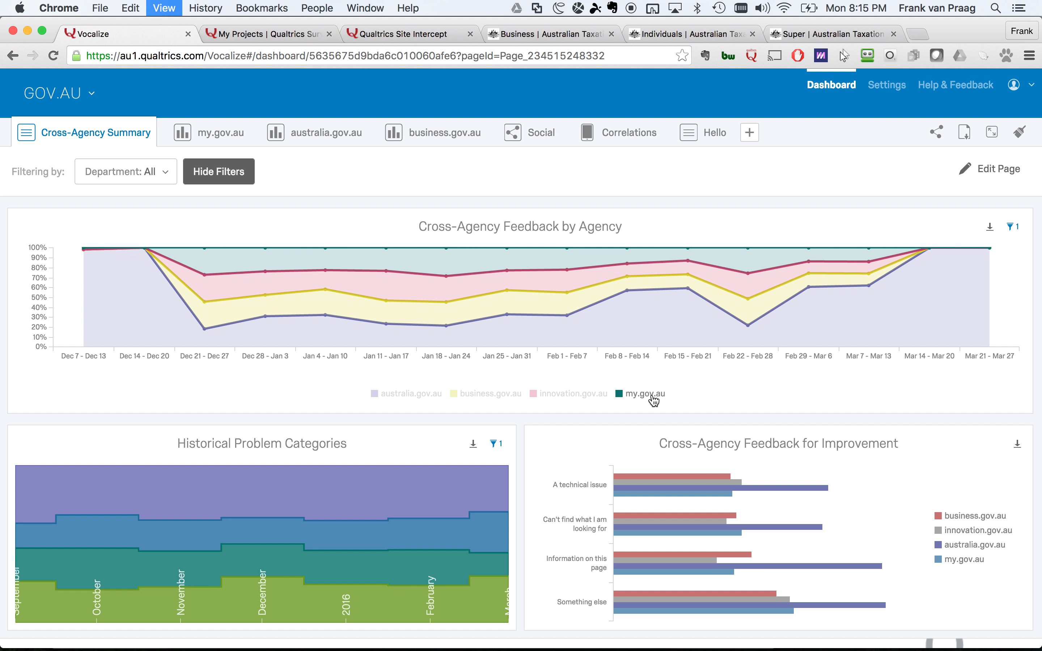